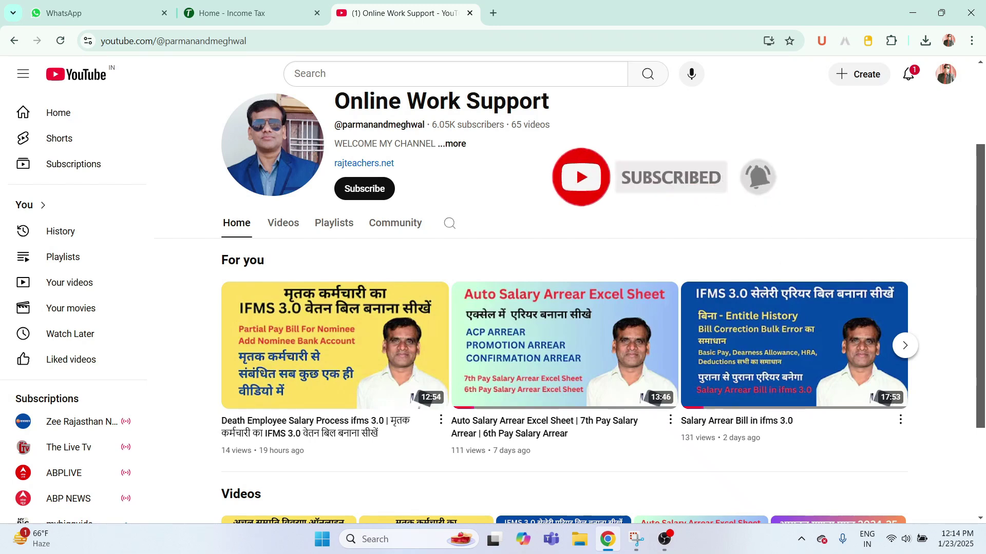
Subscribe to the Online Work Support channel and choose a notification setting for it
left_click(374, 190)
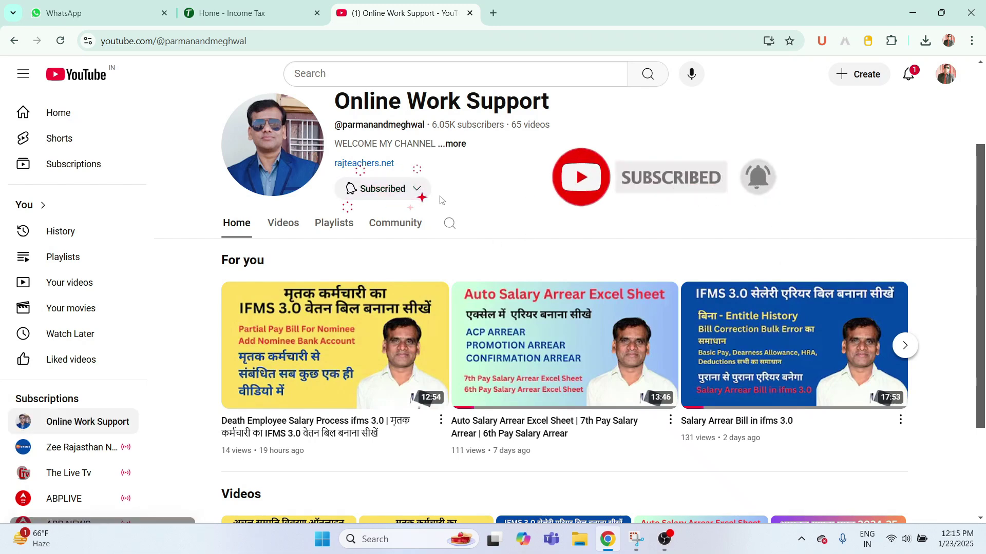
left_click(411, 189)
left_click(399, 216)
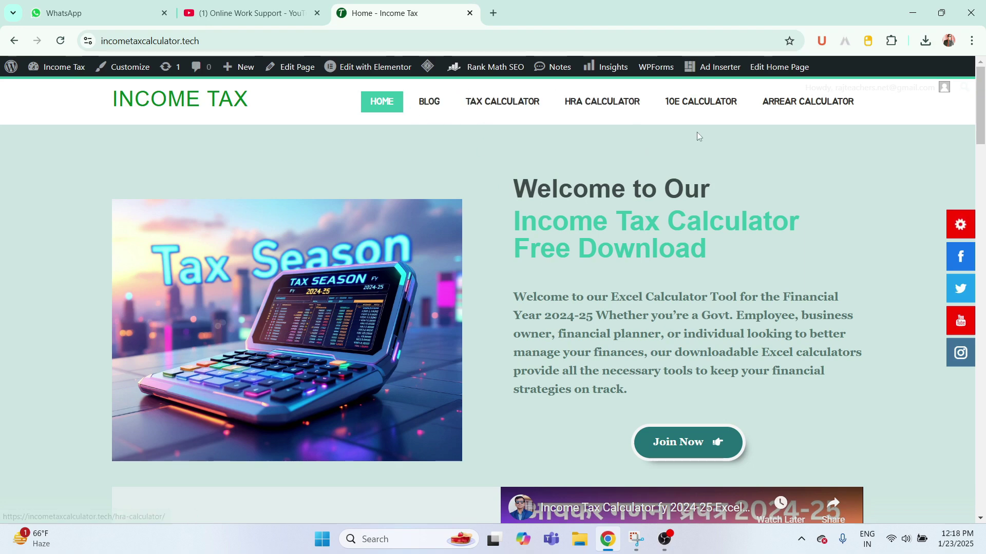
Open the site's 10E Calculator page and look through the Form 10E manual and the calculator previews
left_click(676, 105)
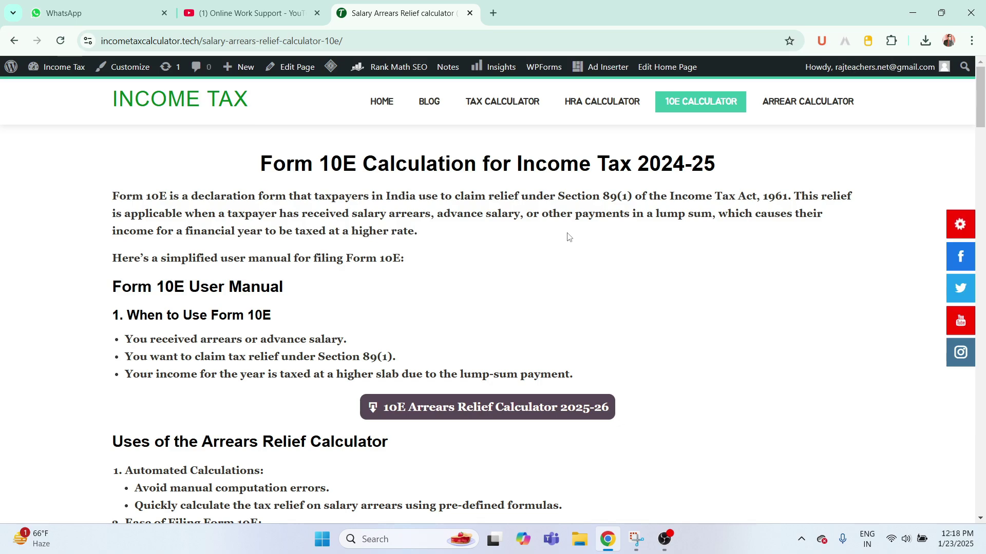
scroll(568, 237, "down", 10)
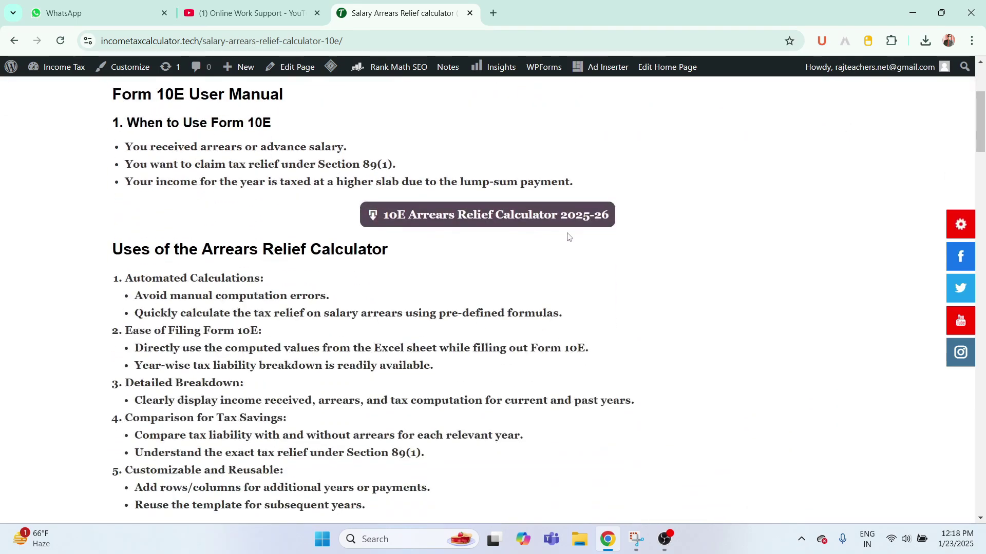
scroll(568, 236, "down", 15)
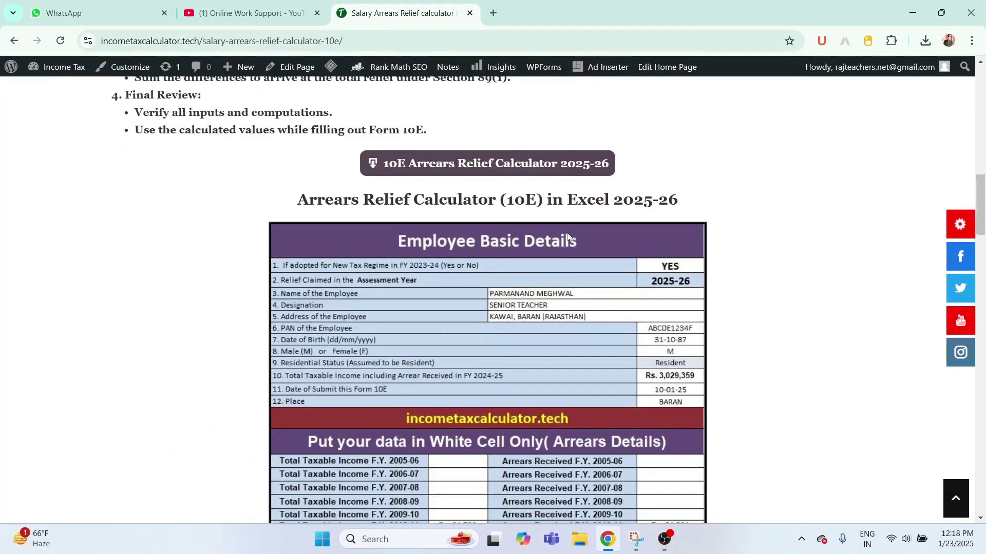
scroll(567, 236, "down", 15)
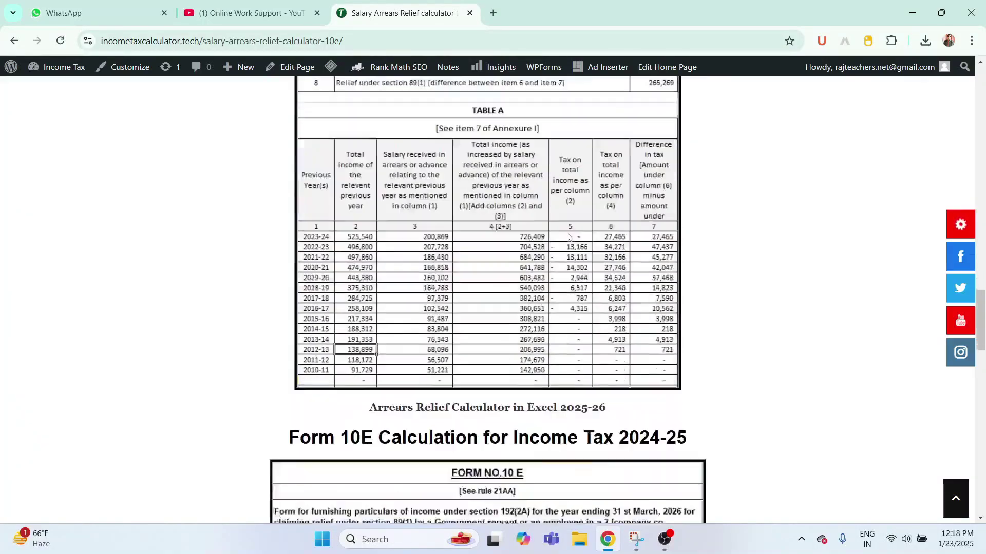
scroll(567, 237, "down", 9)
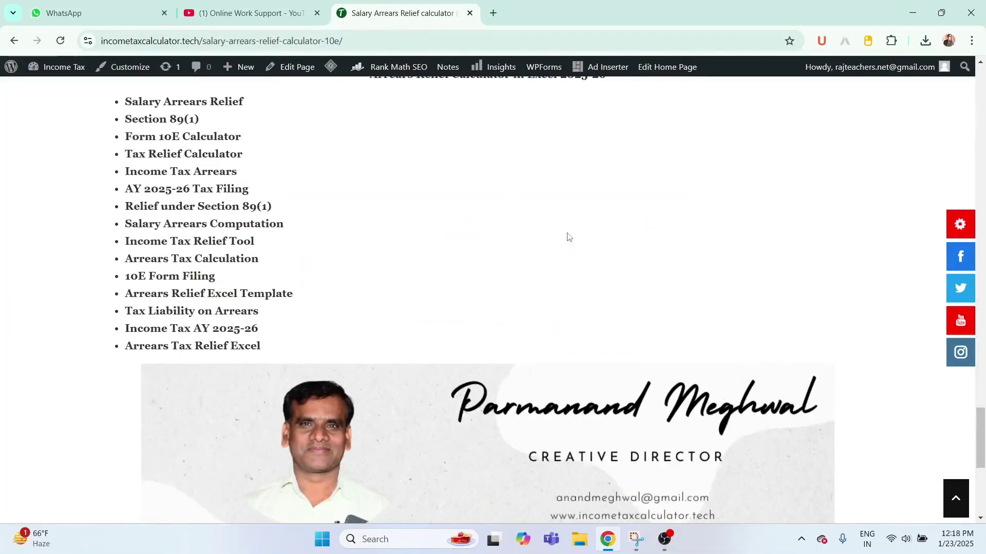
scroll(568, 237, "up", 15)
scroll(568, 236, "up", 15)
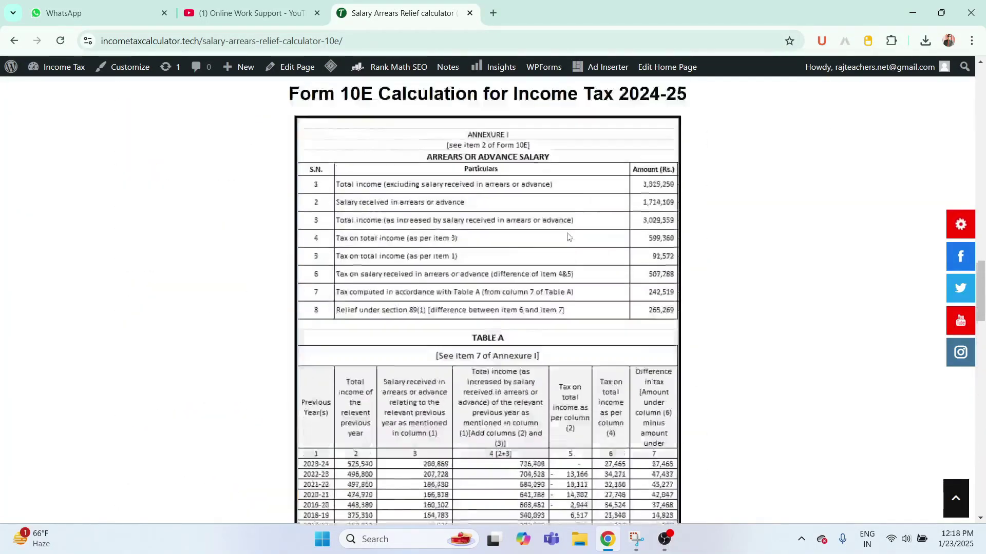
scroll(567, 236, "up", 2)
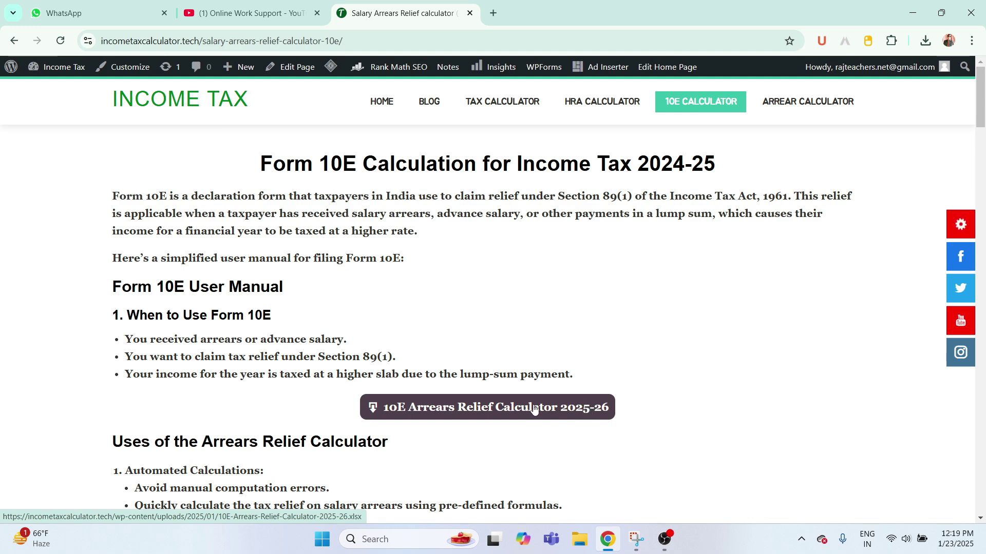
Download the 10E Arrears Relief Calculator 2025-26 workbook, saving it to the Desktop as 10E-Arrears-Relief-Calculator-2025-26
left_click(458, 411)
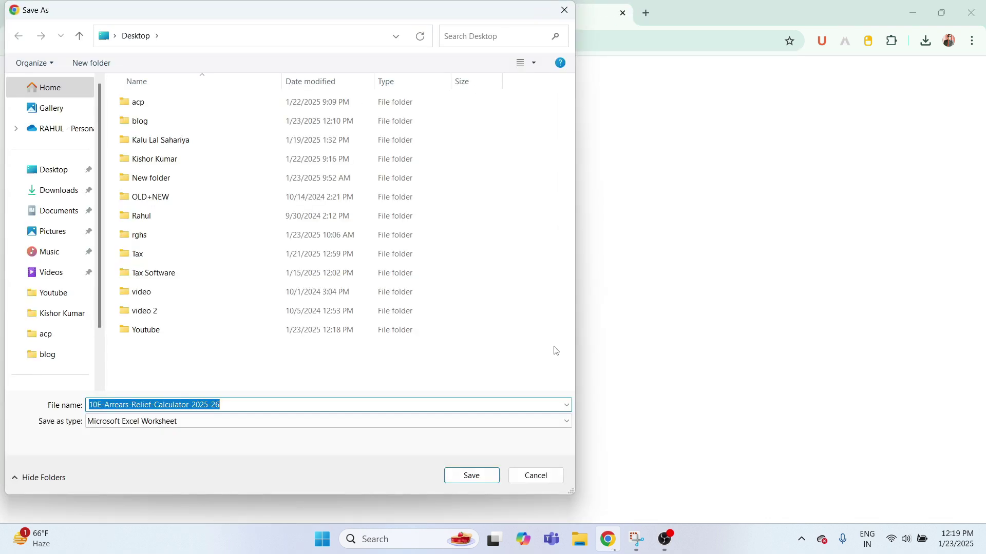
left_click(46, 170)
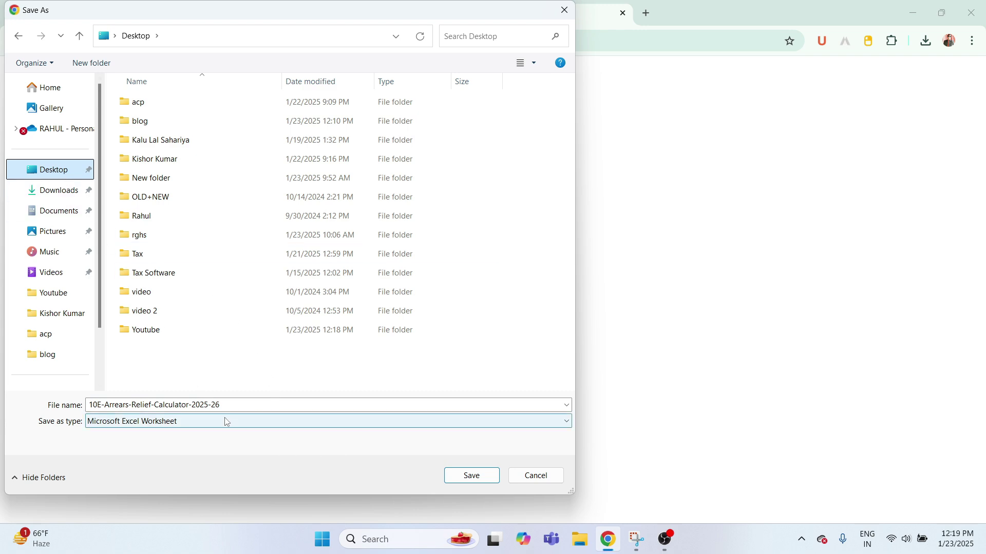
left_click(468, 476)
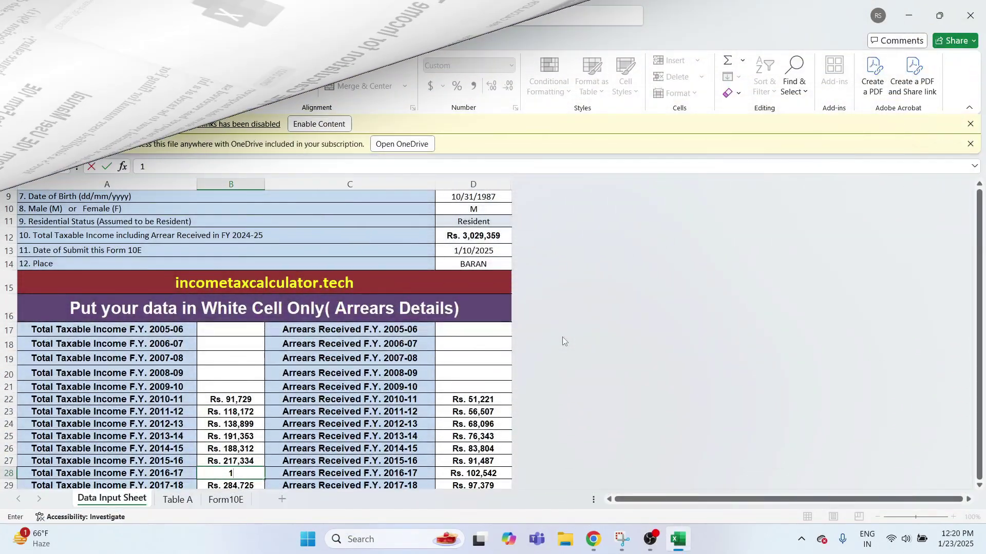
In the downloaded workbook in Excel, review the employee details and year-wise income and arrears on the Data Input Sheet
scroll(562, 336, "up", 3)
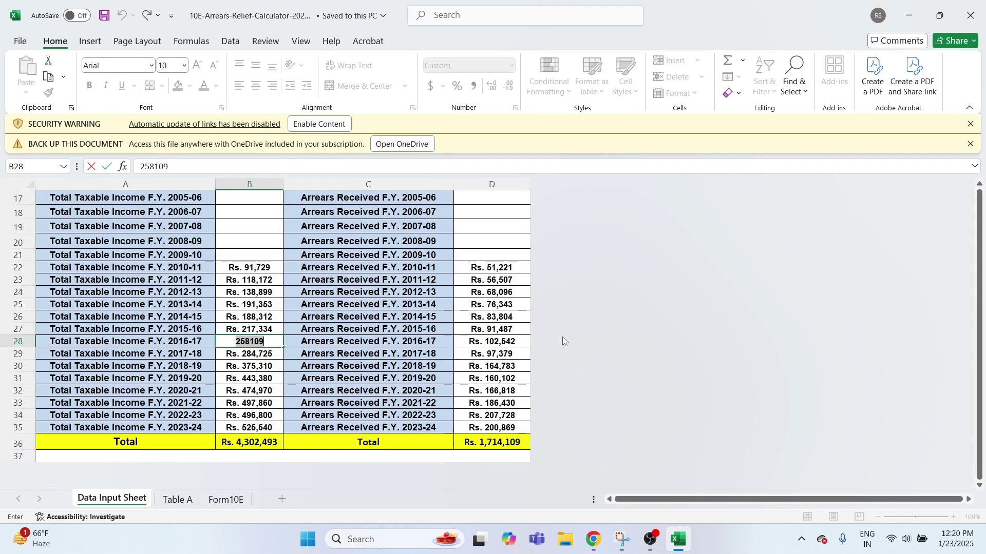
left_click(417, 328)
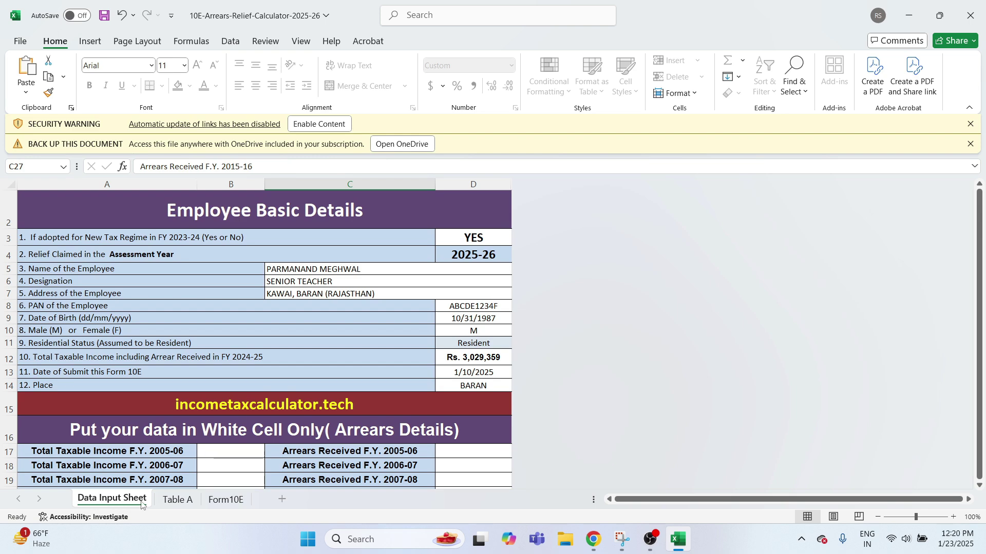
scroll(184, 378, "down", 5)
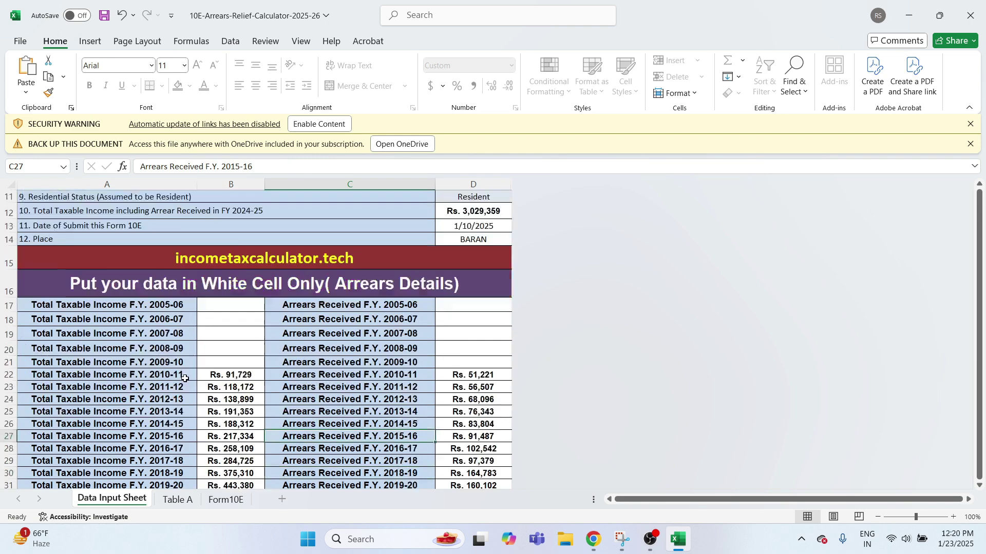
scroll(207, 349, "down", 4)
scroll(215, 337, "up", 9)
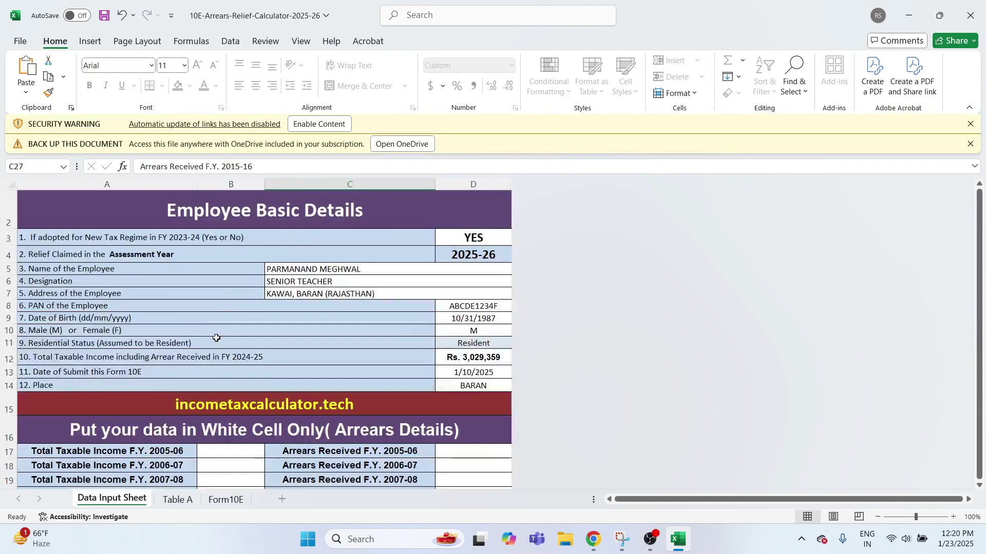
Examine the Annexure I and Table A calculations on the Table A sheet and the form layout on the Form10E sheet
left_click(179, 500)
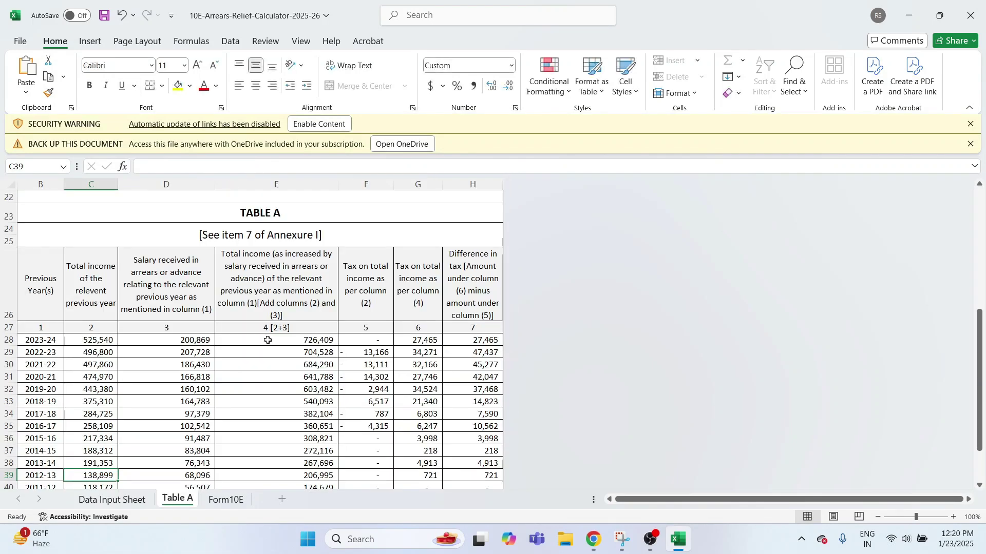
scroll(267, 340, "up", 2)
scroll(268, 340, "up", 5)
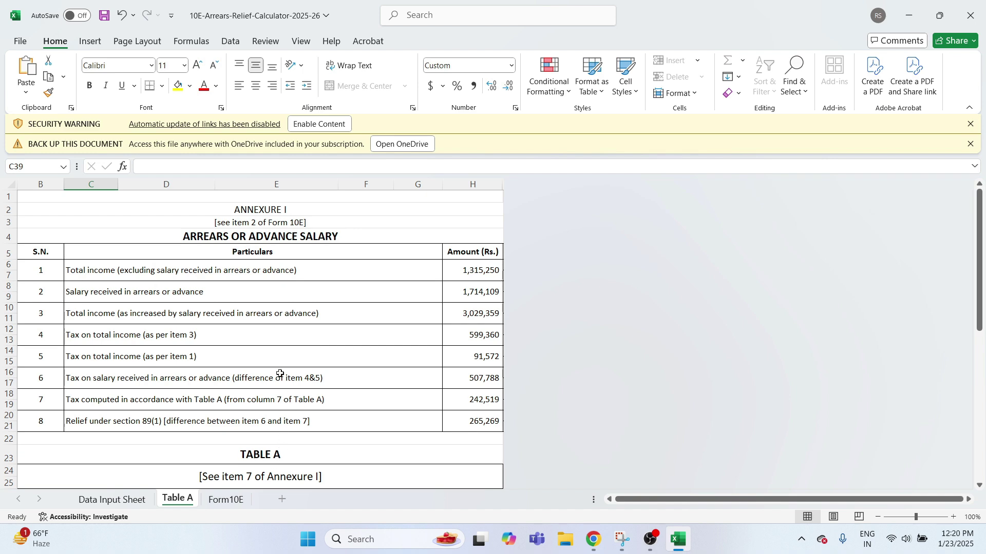
left_click(227, 499)
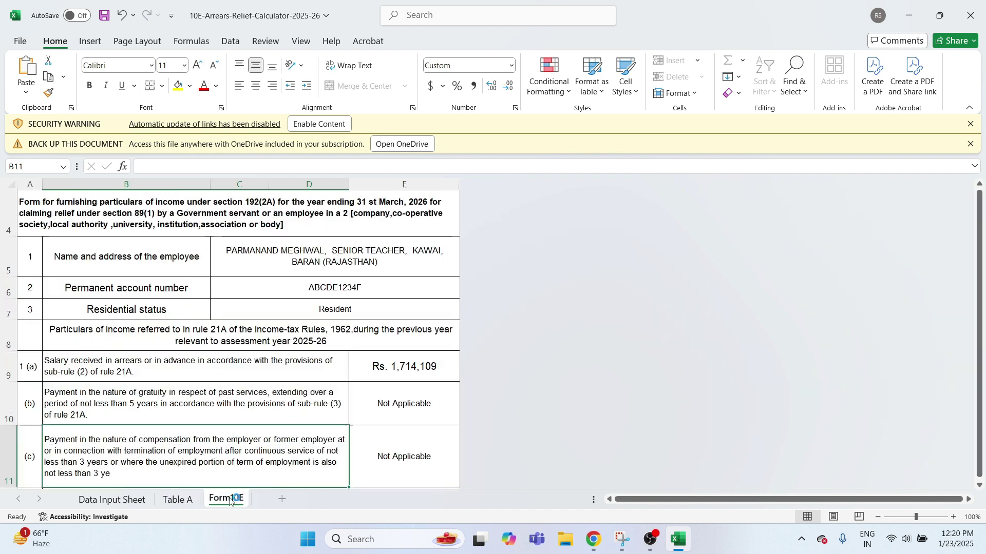
scroll(338, 368, "up", 1)
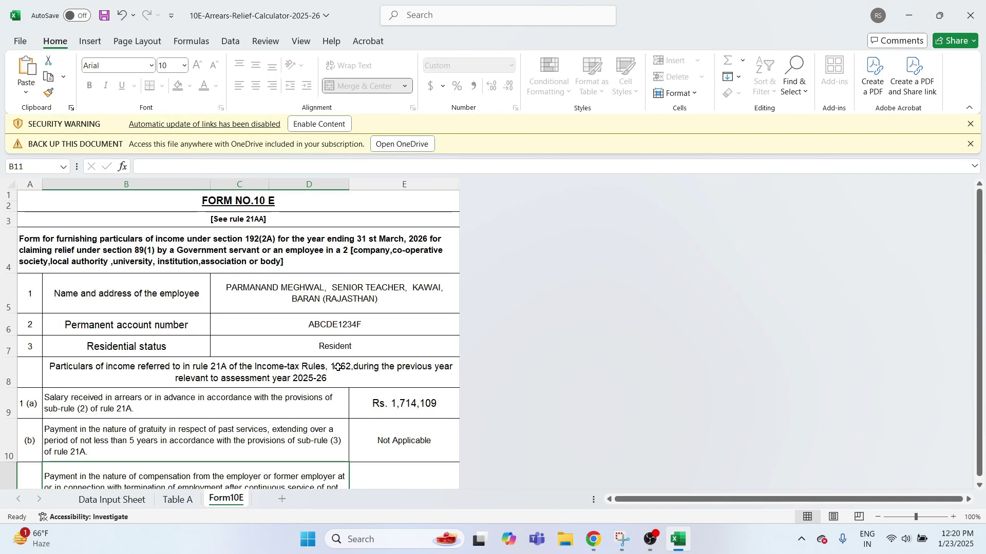
scroll(338, 367, "down", 5)
scroll(338, 368, "up", 5)
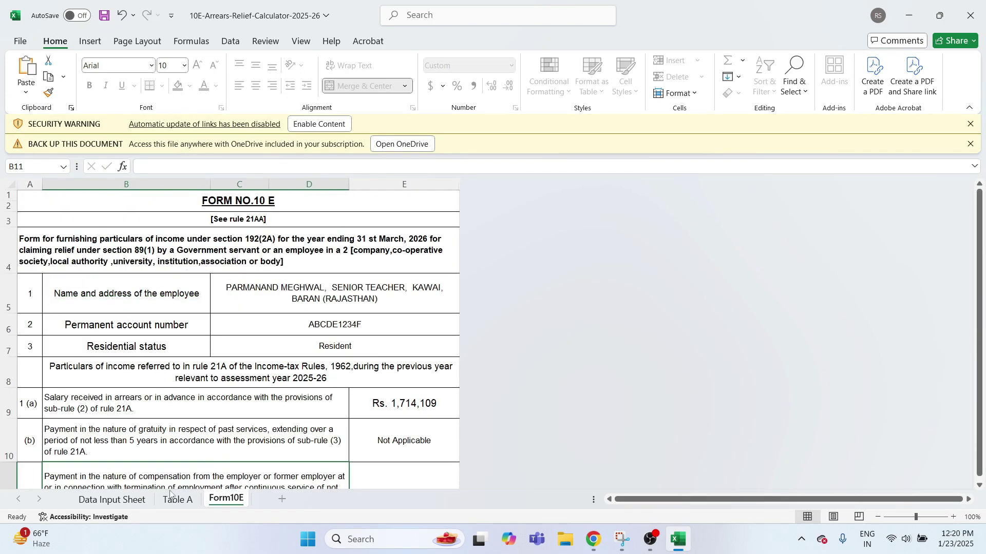
Return to the Data Input Sheet and check the Employee Basic Details heading and the New Tax Regime question
left_click(112, 500)
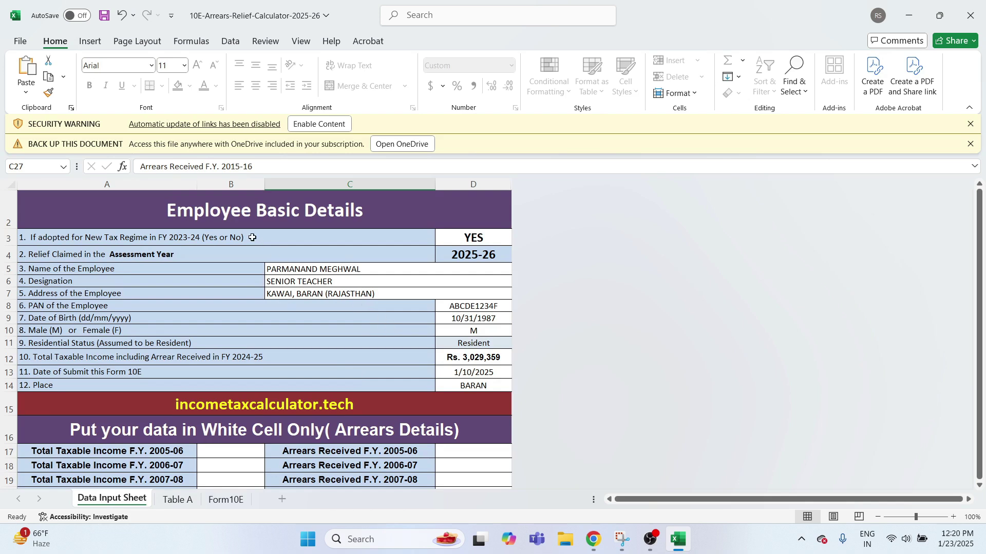
left_click(249, 221)
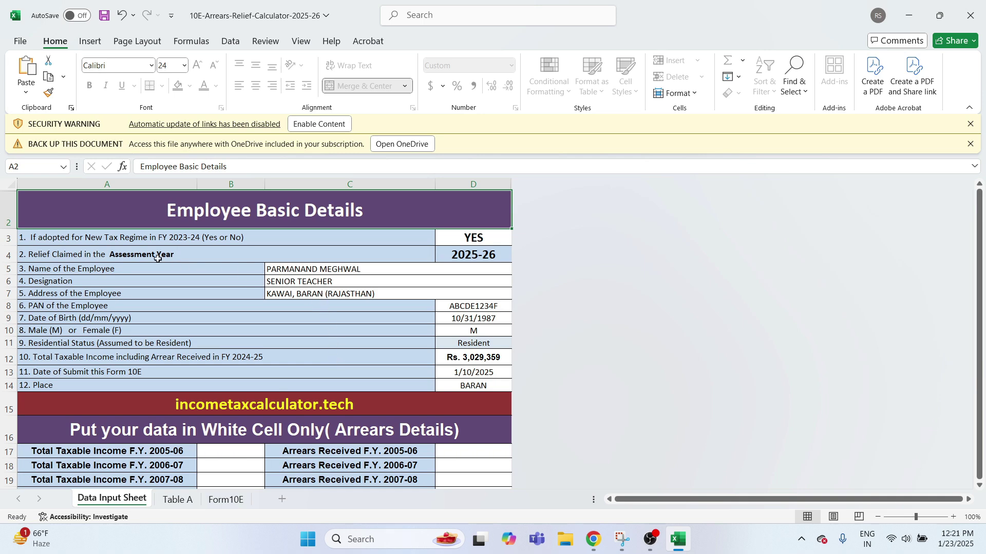
left_click(78, 239)
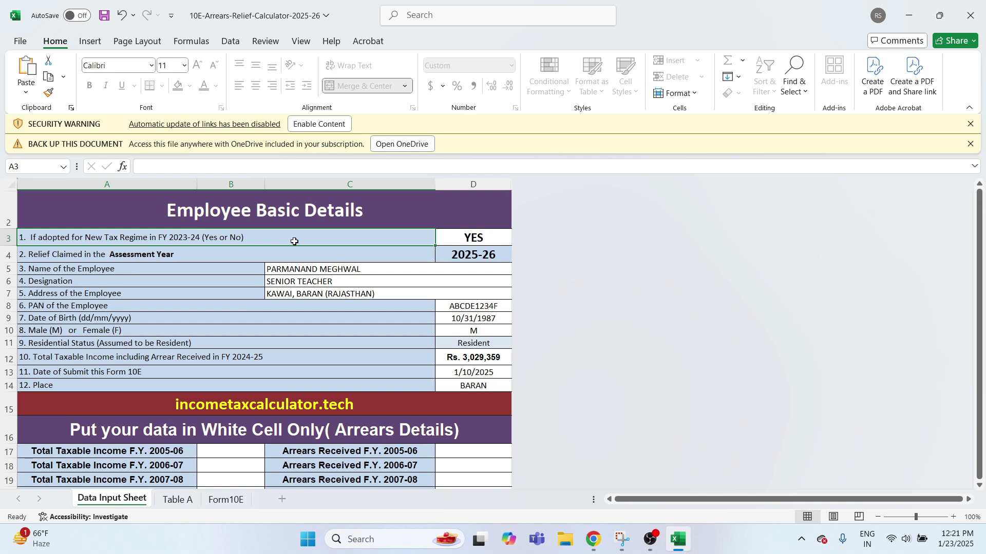
Switch the answer for adopting the New Tax Regime in FY 2023-24 to NO and back to YES
left_click(487, 239)
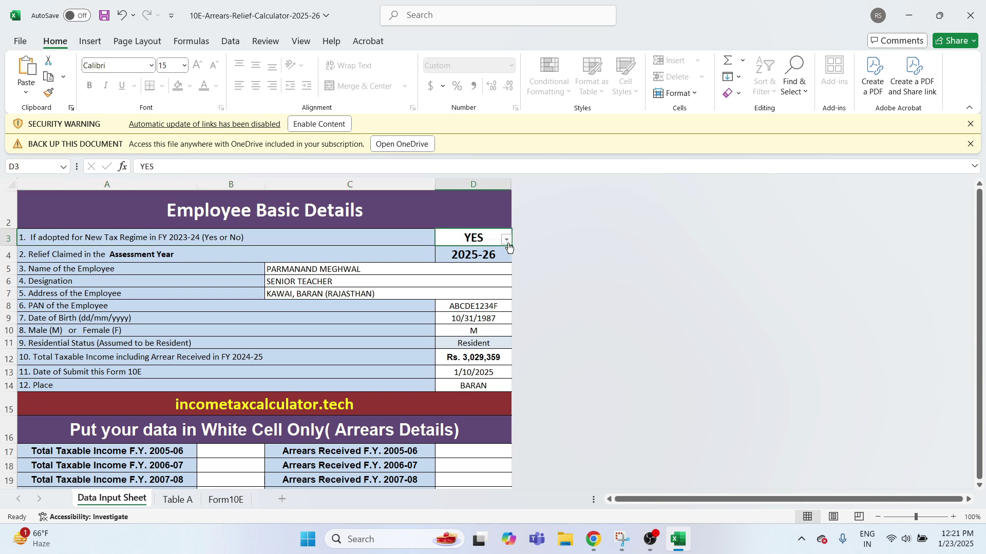
left_click(506, 240)
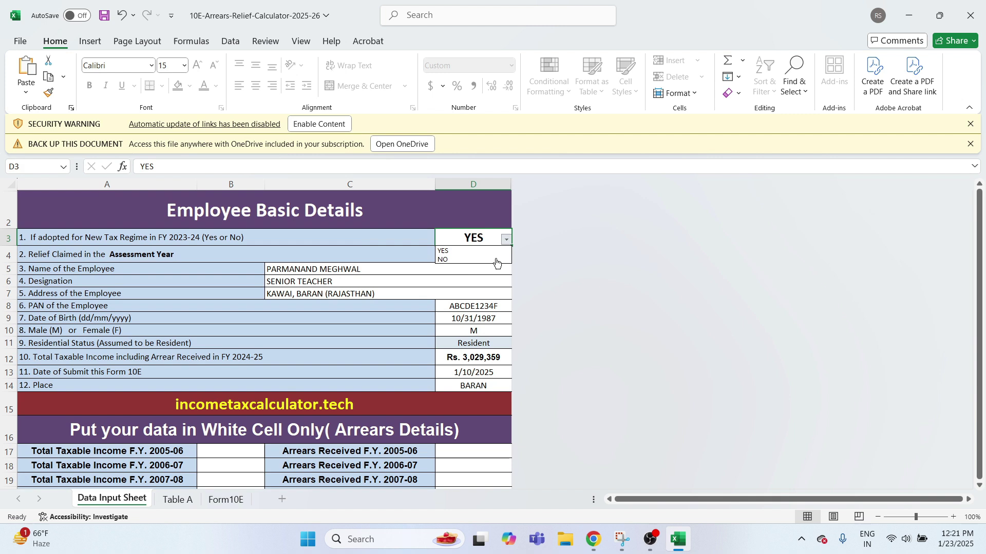
left_click(459, 259)
left_click(506, 240)
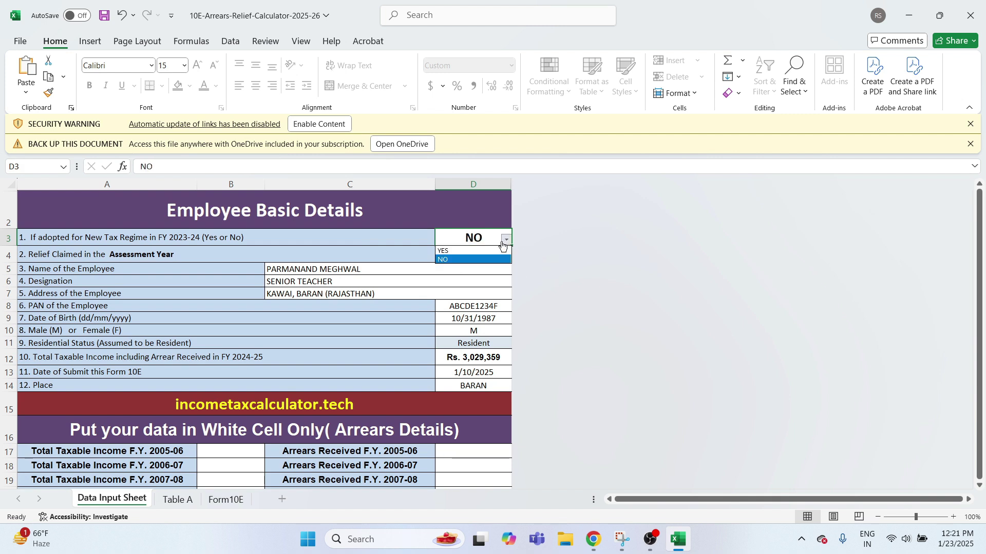
left_click(475, 251)
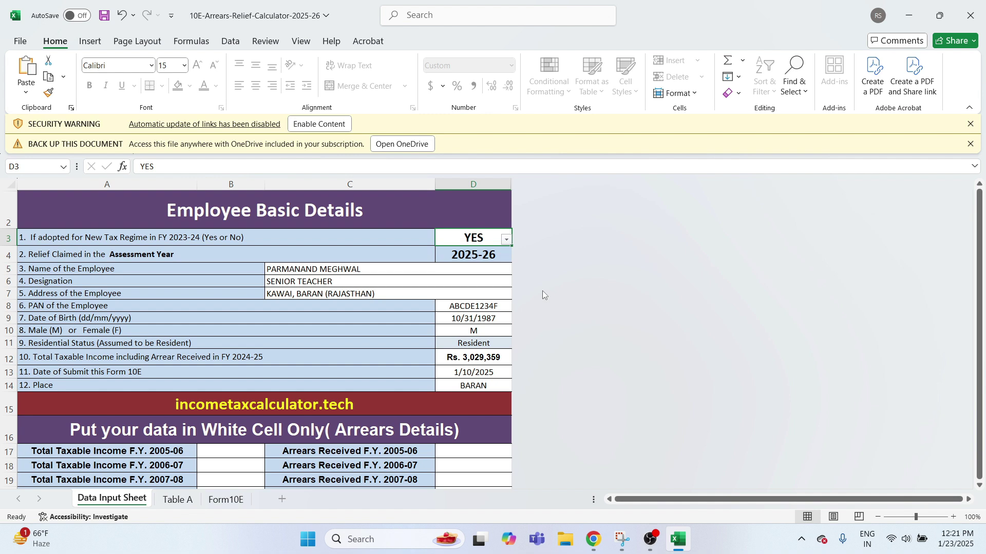
Check the relief assessment year and the employee's name, designation, address, PAN and date of birth entries in the basic details
left_click(472, 258)
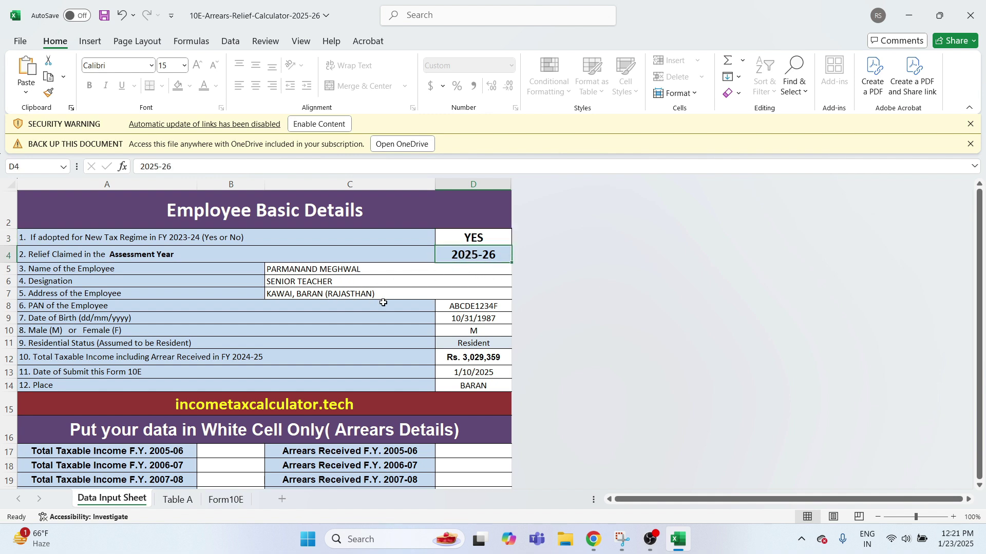
left_click(331, 270)
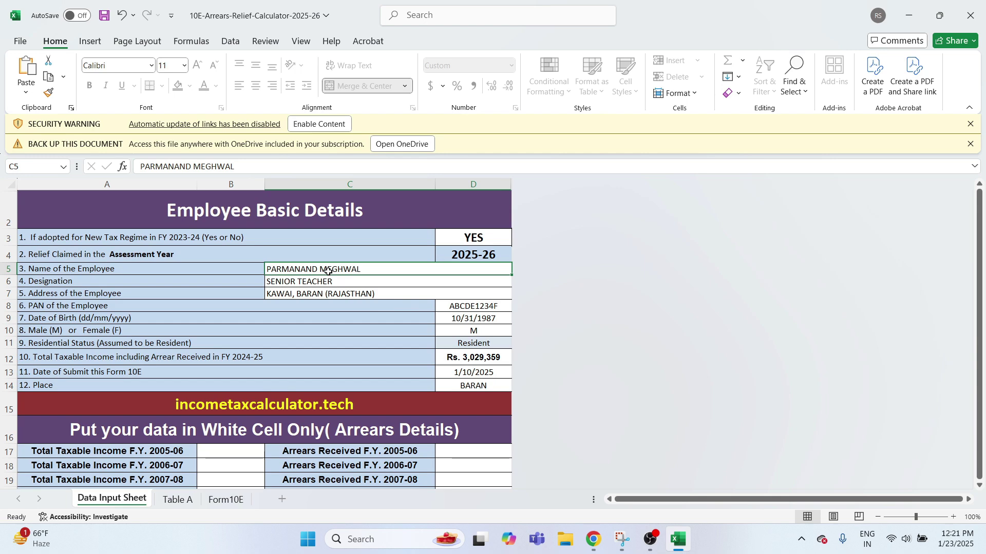
left_click(296, 284)
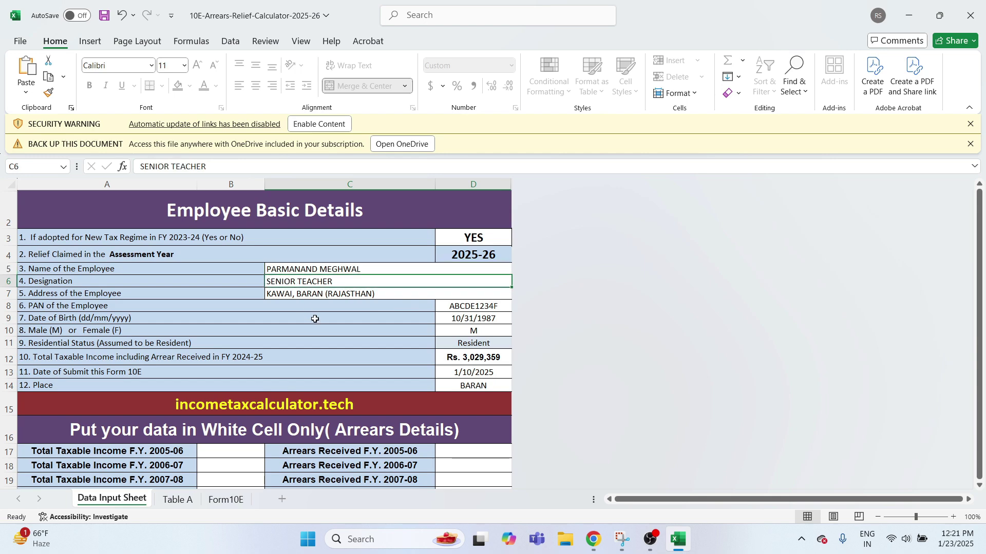
left_click(298, 295)
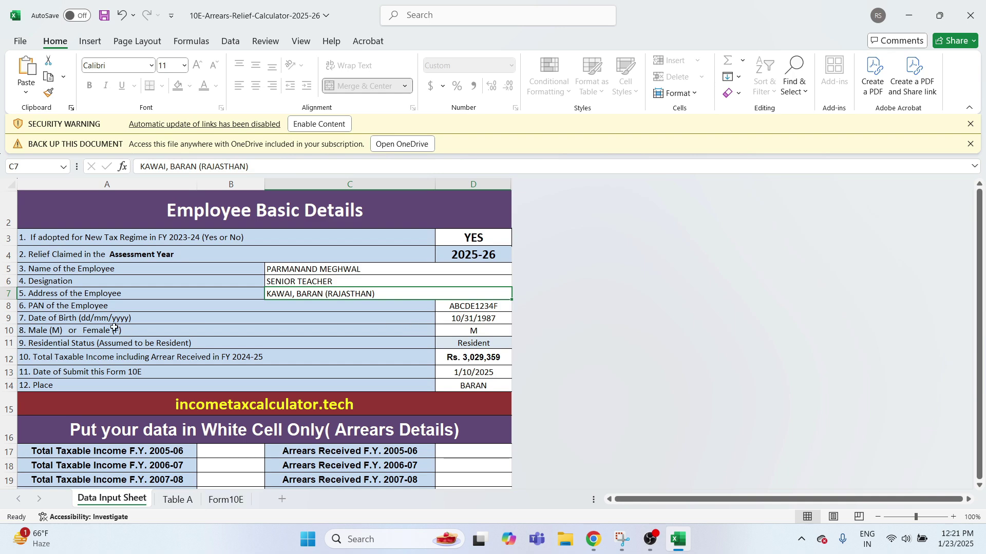
left_click(457, 310)
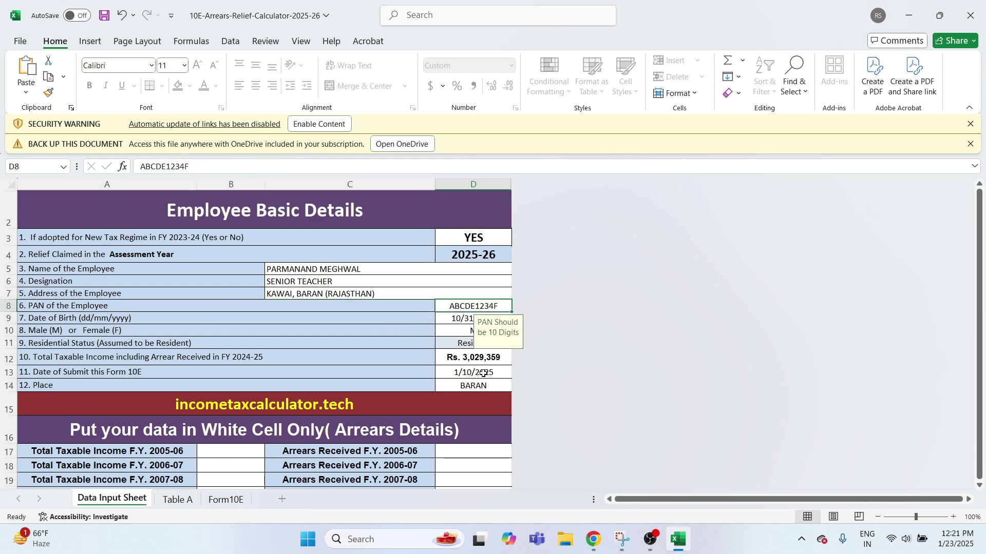
left_click(458, 321)
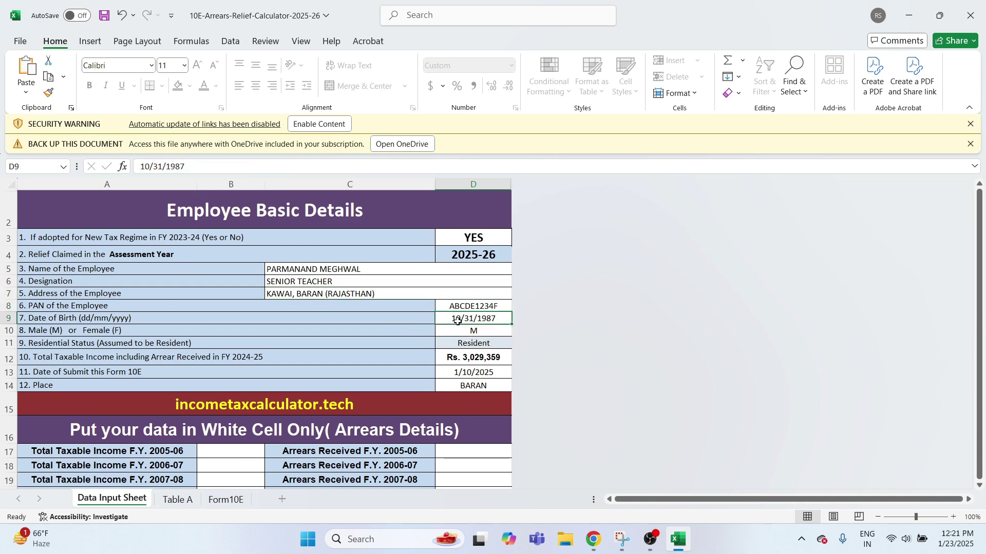
Choose M for the Male or Female entry in the employee basic details
left_click(468, 331)
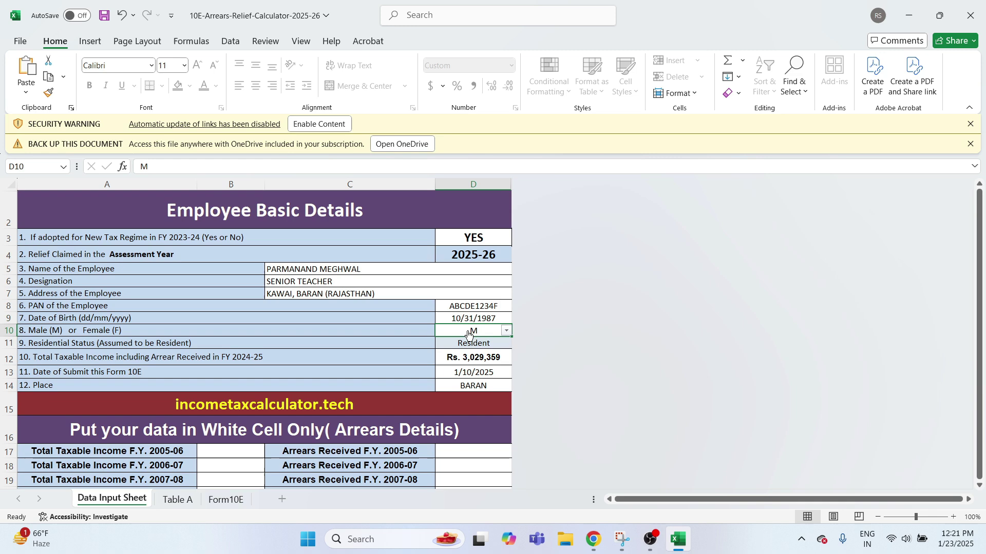
left_click(506, 331)
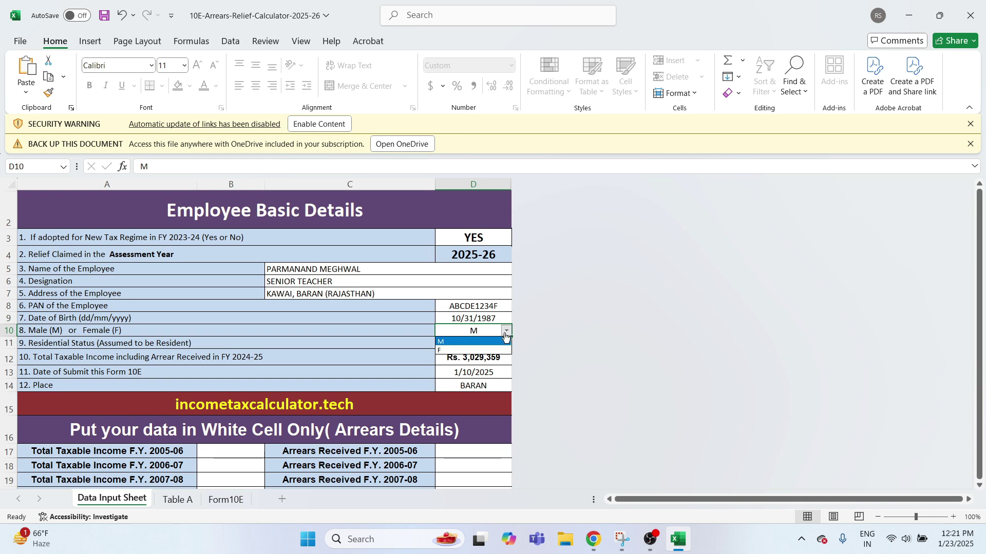
left_click(477, 343)
Check the Residential Status and the Total Taxable Income including Arrear Received in FY 2024-25, dismissing the protected-sheet warning
scroll(527, 329, "down", 1)
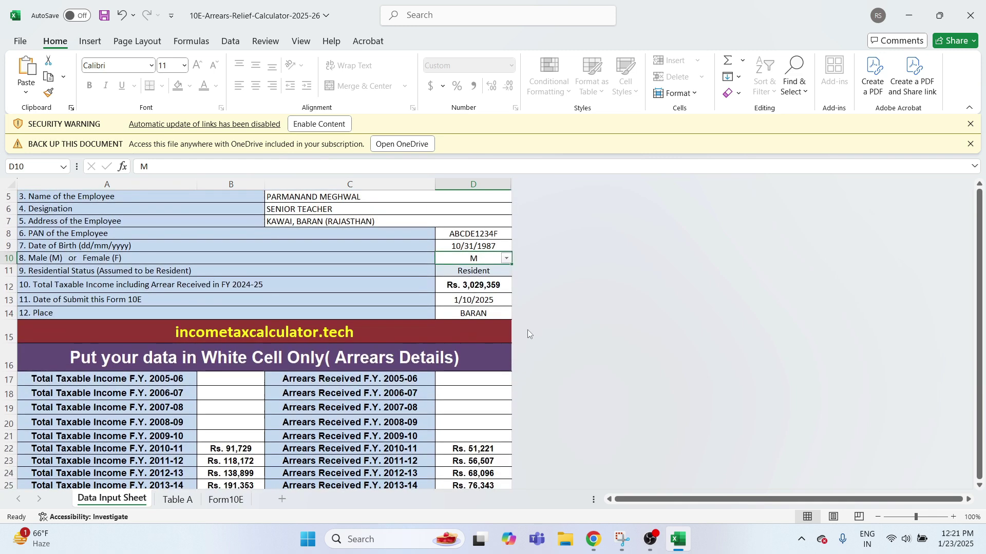
left_click(470, 269)
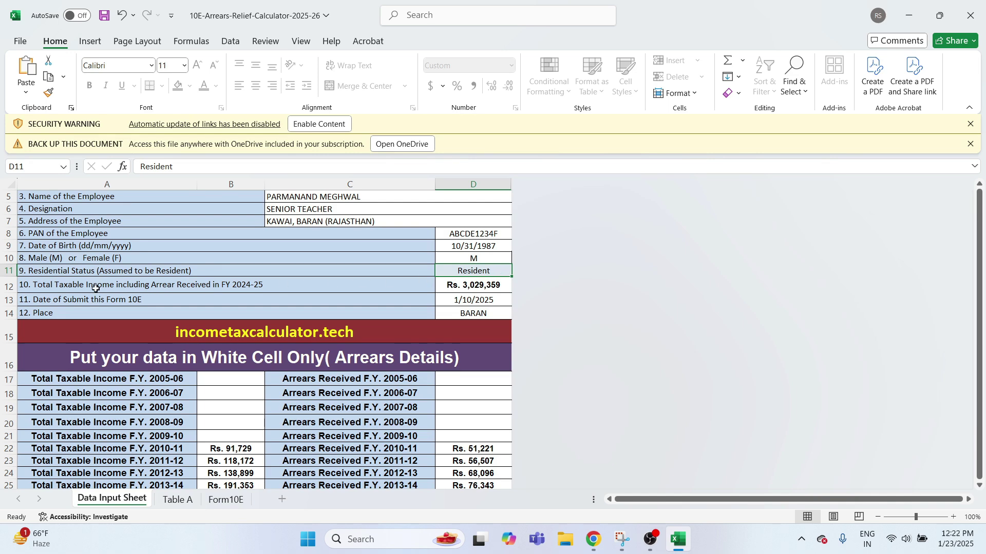
left_click(261, 286)
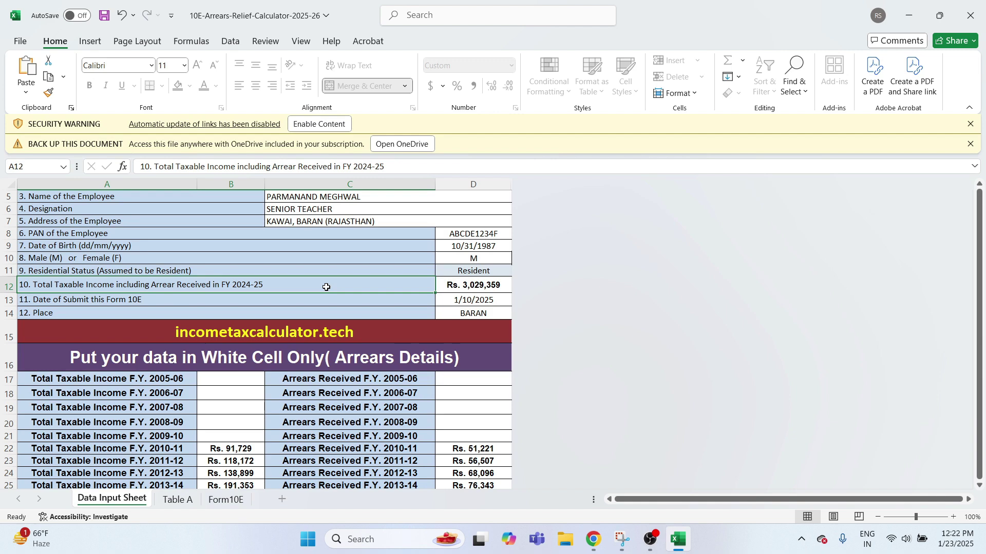
left_click(469, 286)
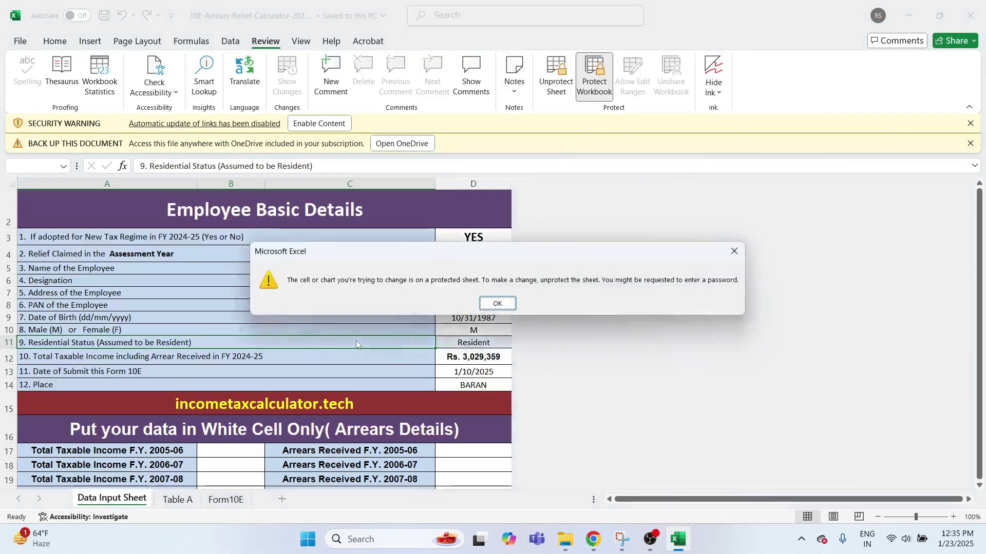
left_click(511, 305)
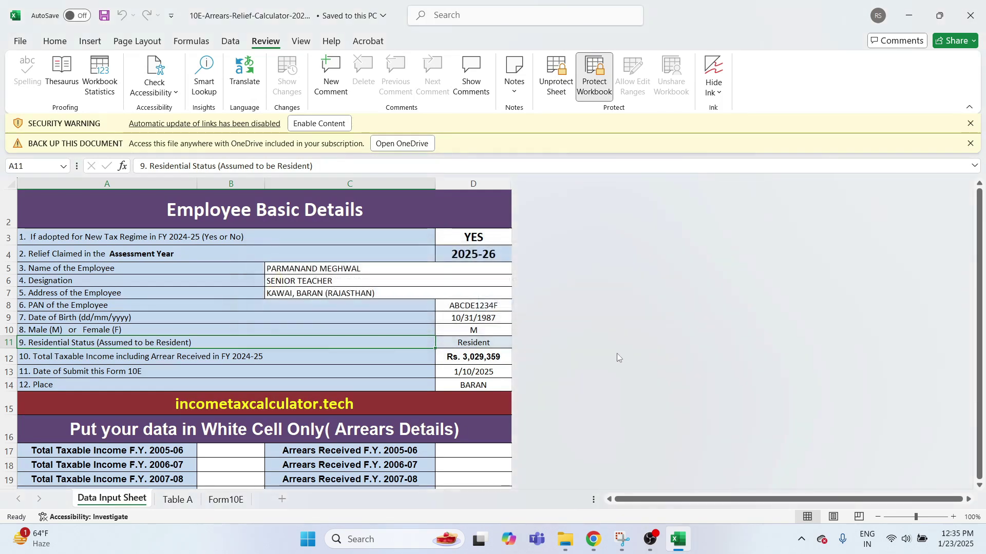
key("Down")
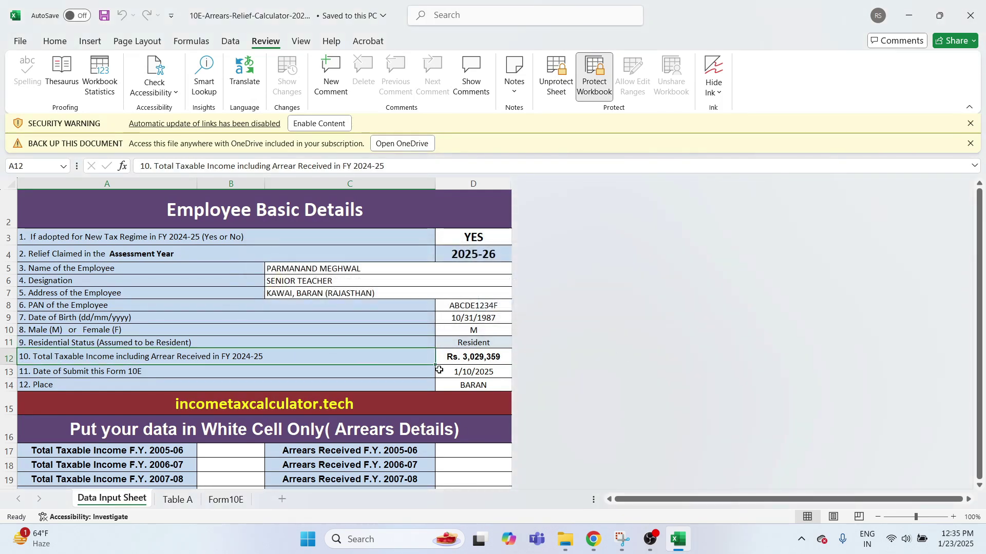
left_click(479, 359)
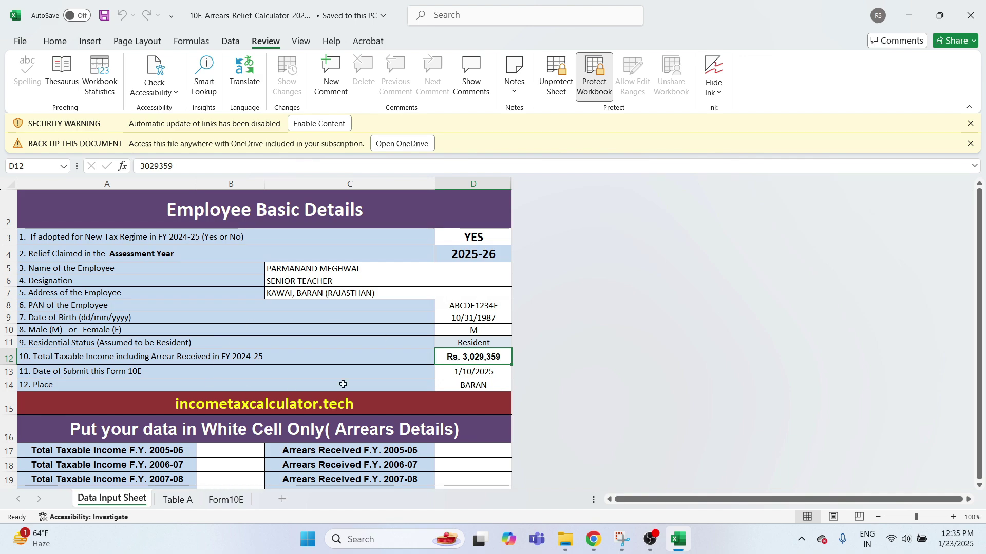
Switch to the Income Tax Calculator page in Chrome and look through its state-wise 2024-25 Excel calculator download list
left_click(593, 539)
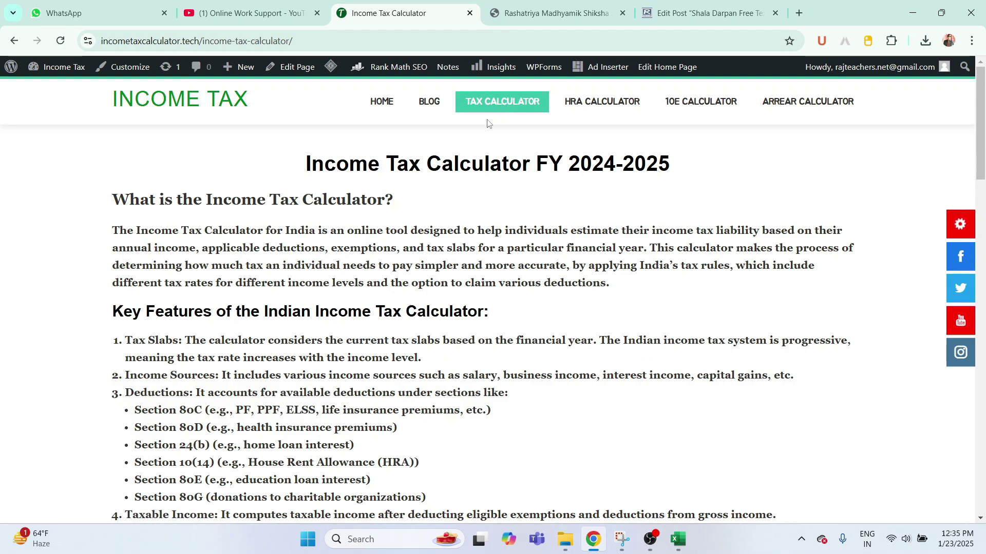
scroll(481, 242, "down", 6)
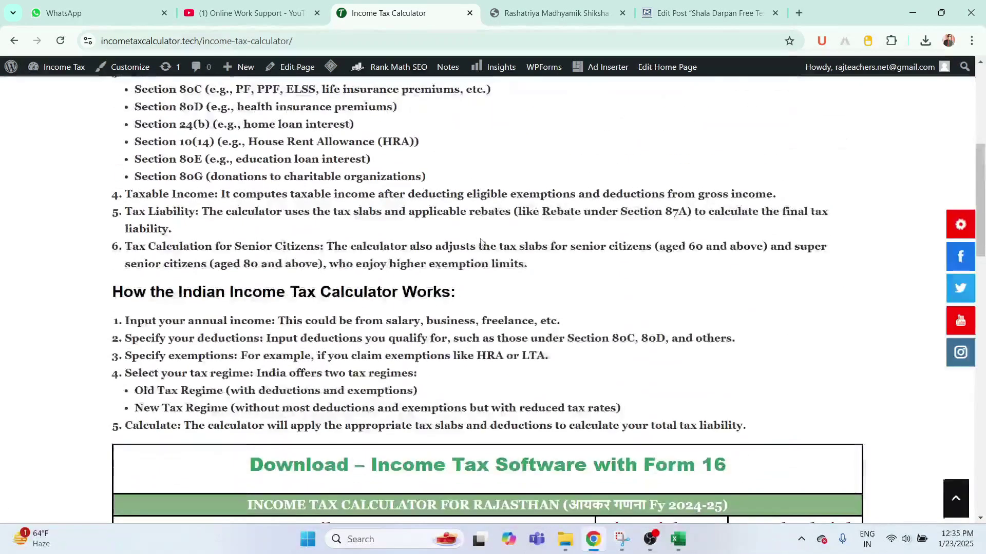
scroll(481, 243, "down", 3)
scroll(482, 243, "down", 2)
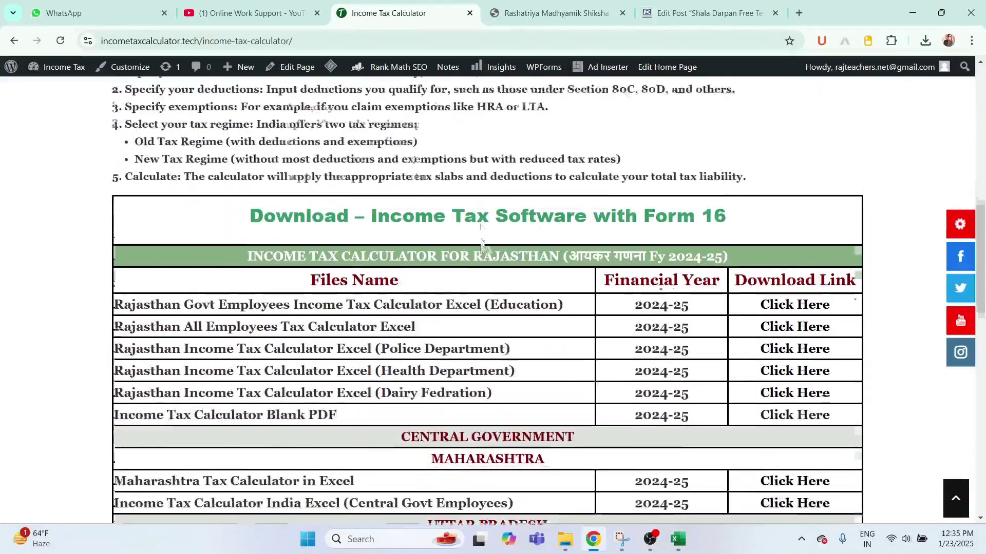
scroll(481, 242, "down", 3)
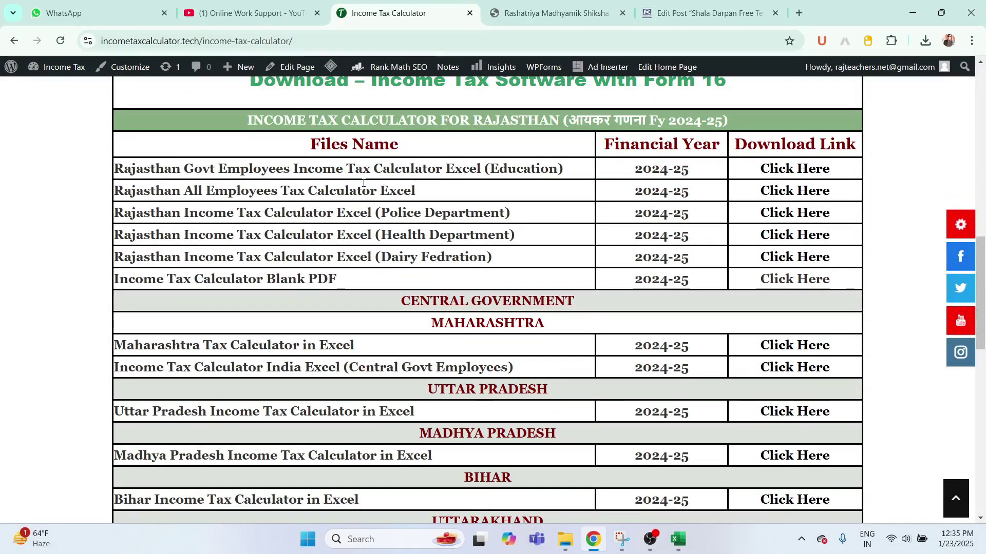
scroll(415, 324, "down", 3)
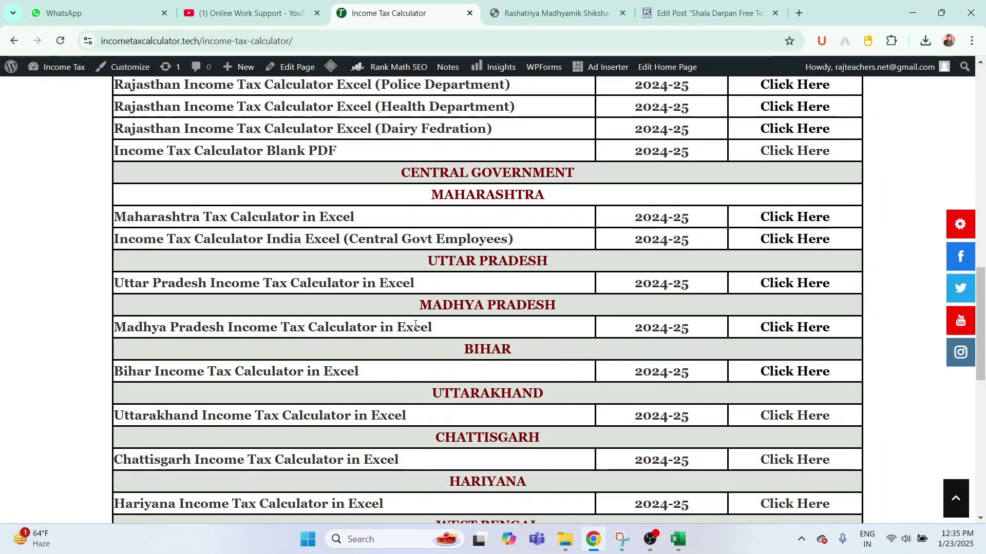
scroll(642, 308, "up", 3)
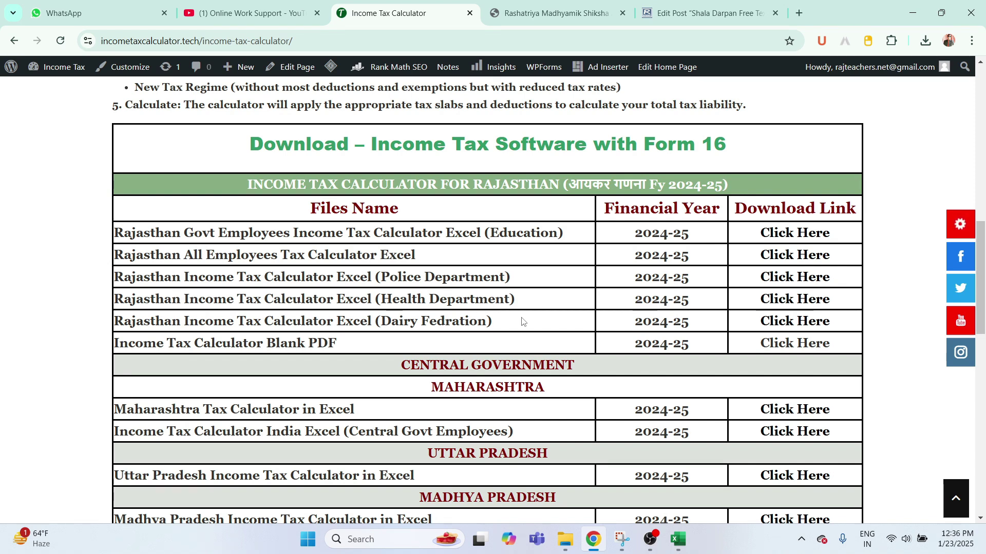
Return to the arrears relief workbook in Excel and check the Form 10E submission date and Place entries
mouse_move(676, 543)
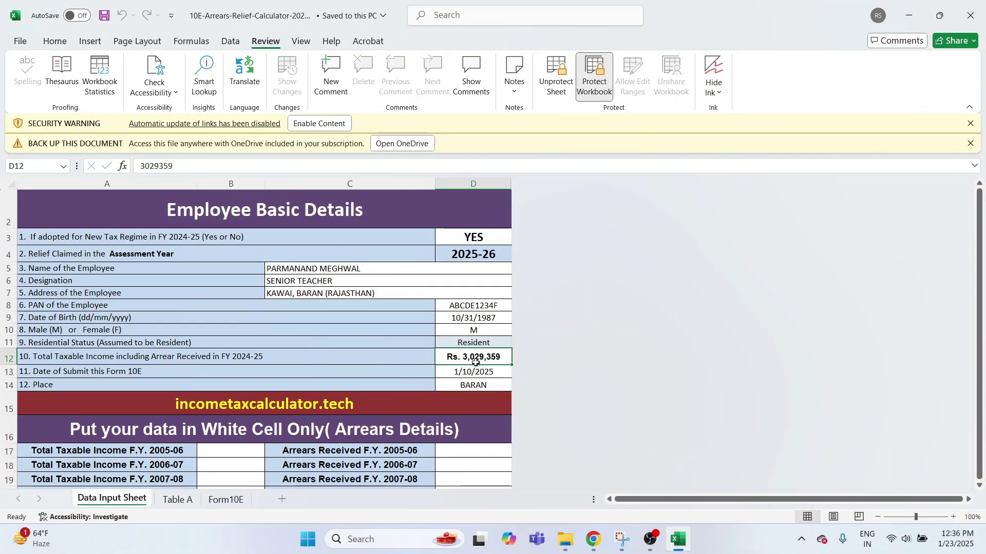
left_click(490, 373)
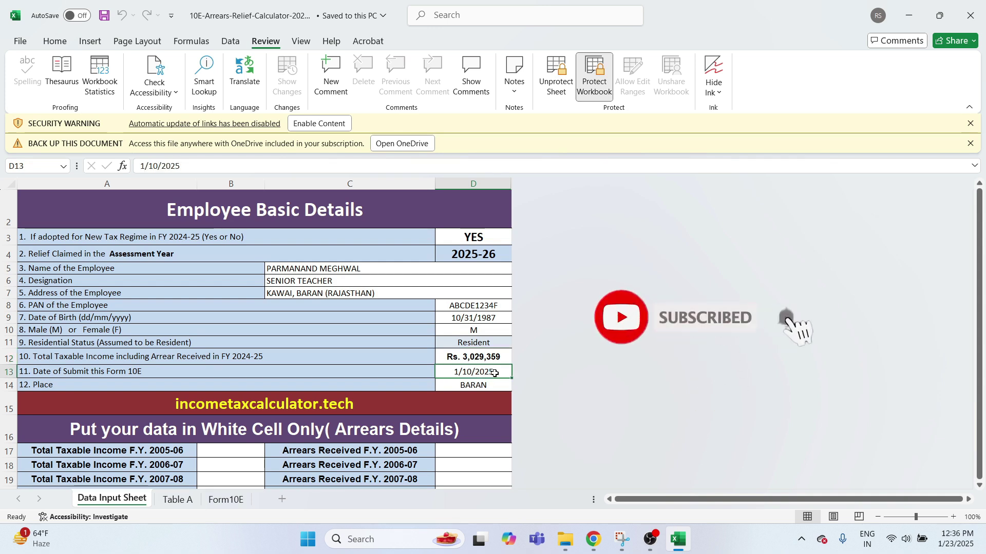
left_click(470, 386)
Examine the Arrears Details table, covering taxable income and arrears received from F.Y. 2010-11 through F.Y. 2023-24
scroll(491, 356, "down", 2)
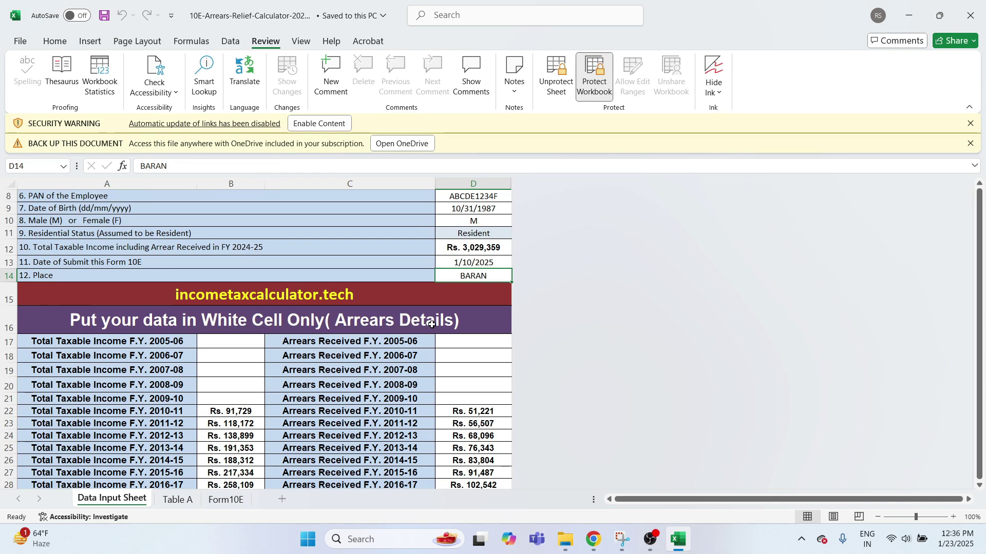
scroll(431, 324, "down", 2)
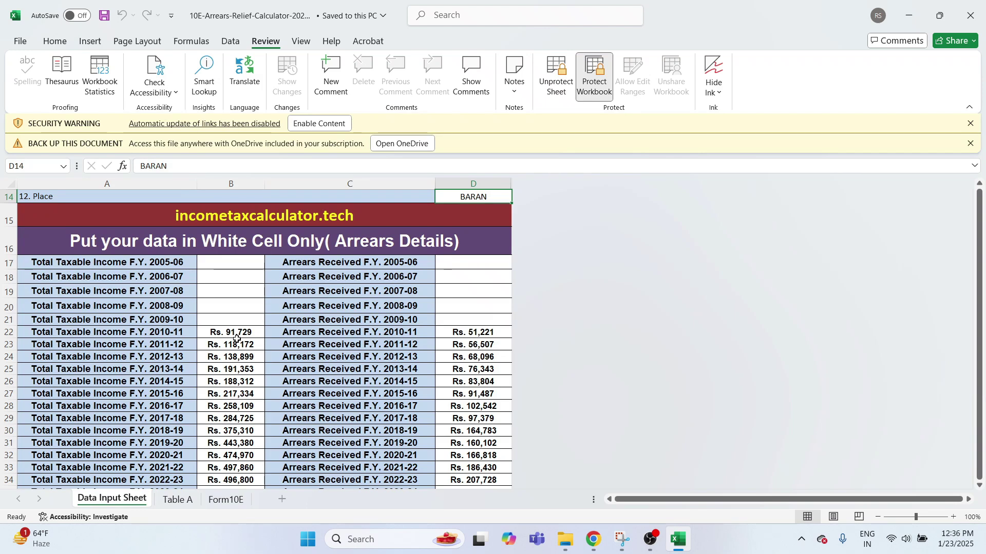
scroll(237, 338, "down", 1)
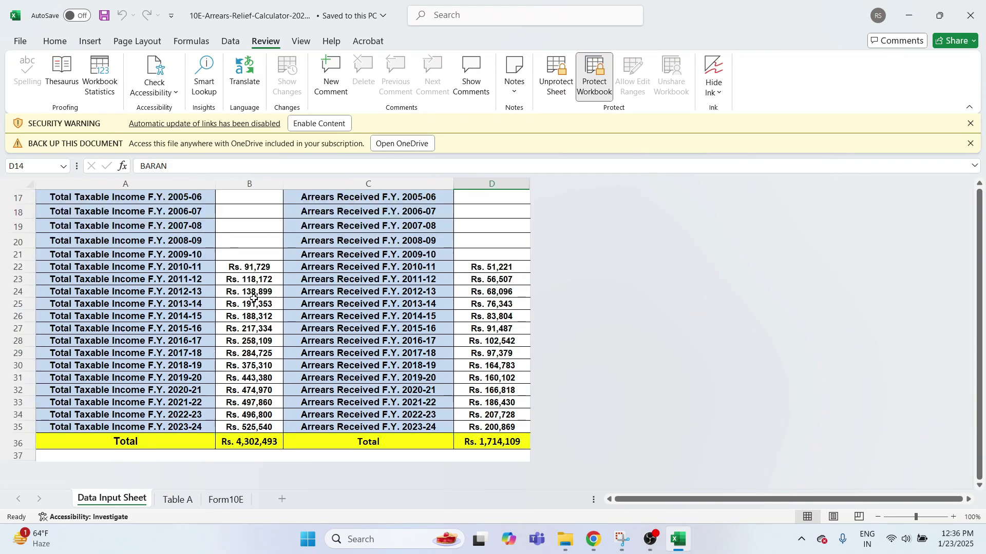
left_click(248, 269)
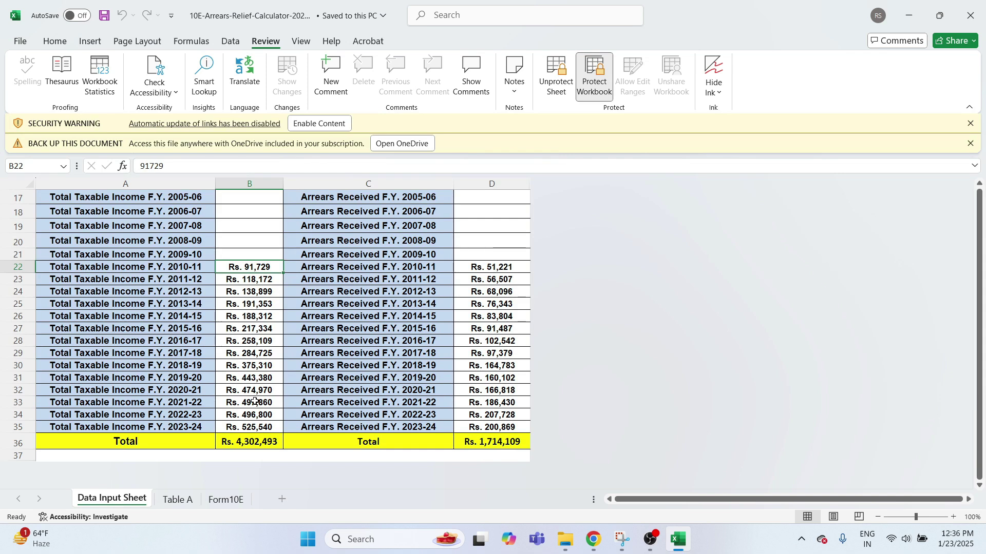
left_click(496, 268)
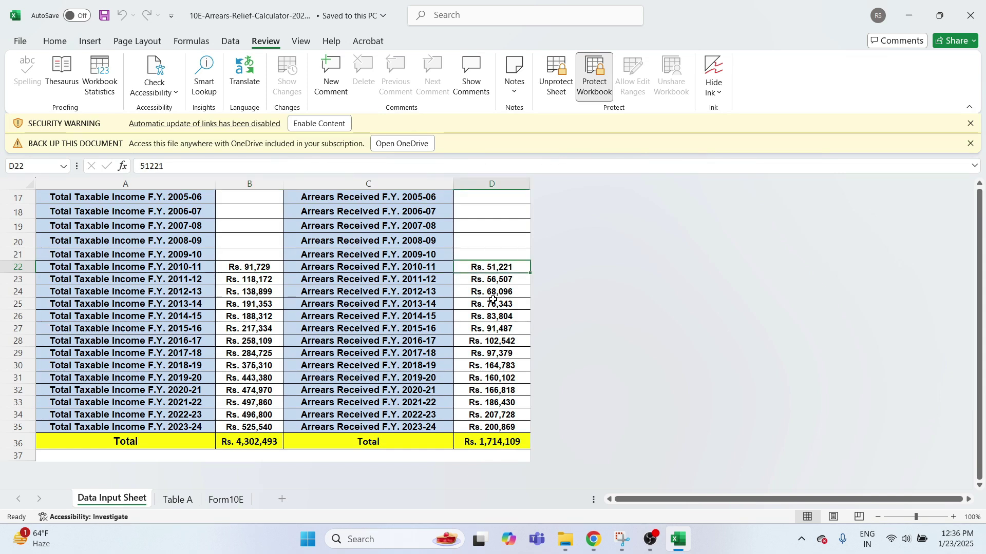
left_click(496, 428)
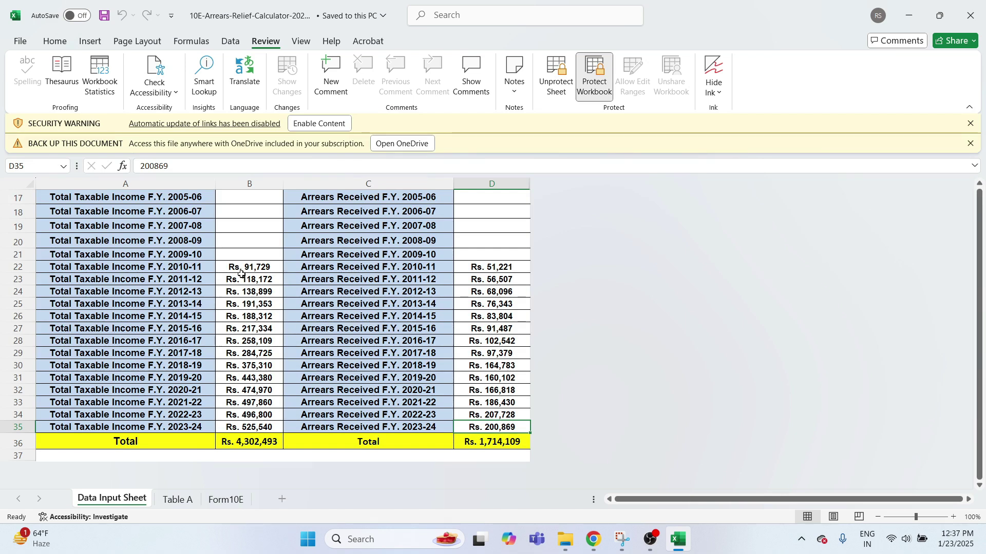
Compare individual taxable income and arrears entries for F.Y. 2010-11, 2011-12, 2013-14 and 2014-15
left_click(269, 269)
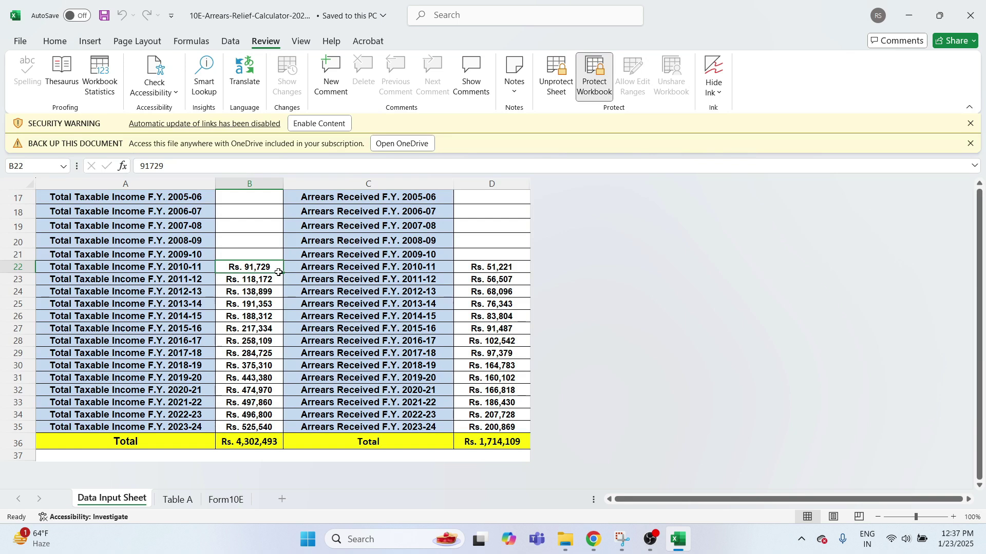
left_click(494, 268)
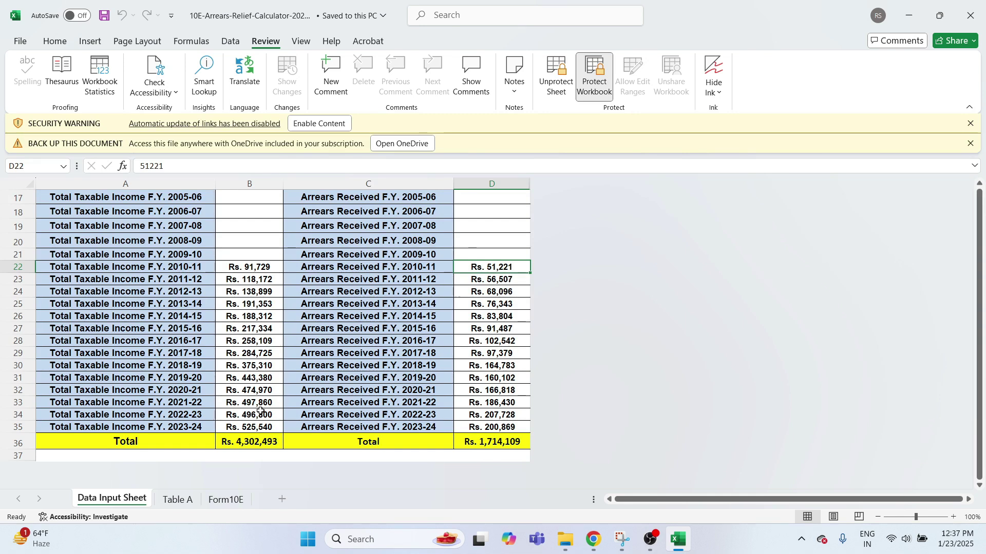
left_click(262, 279)
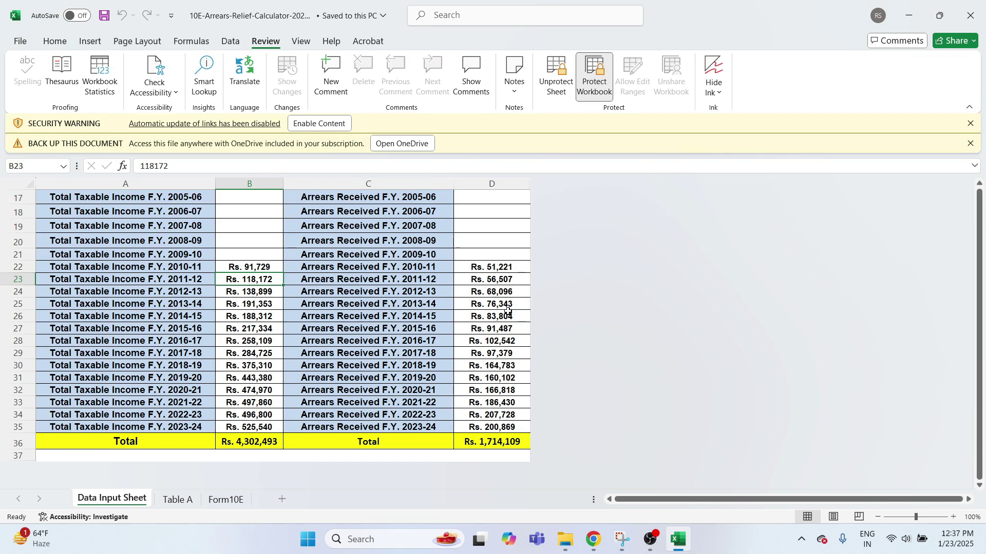
left_click(500, 268)
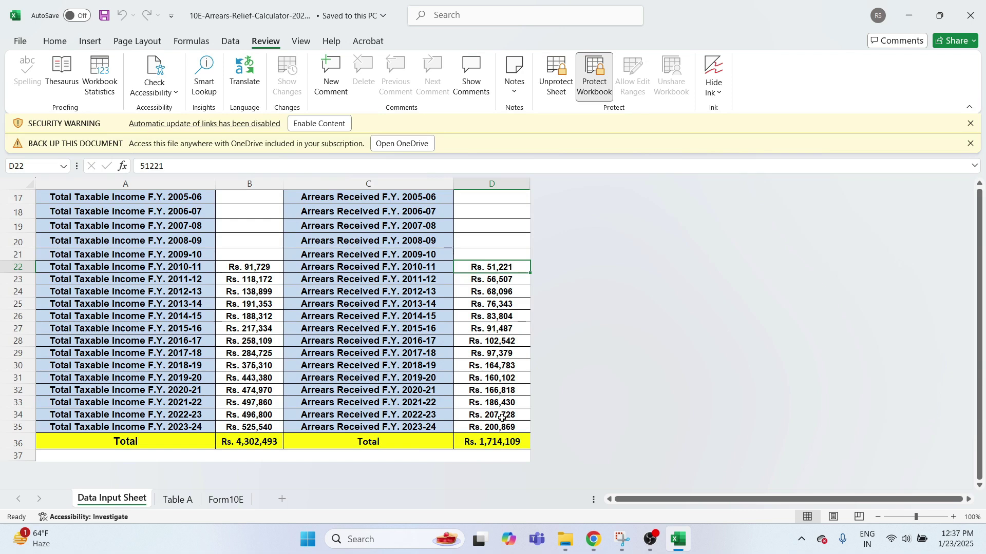
left_click(488, 304)
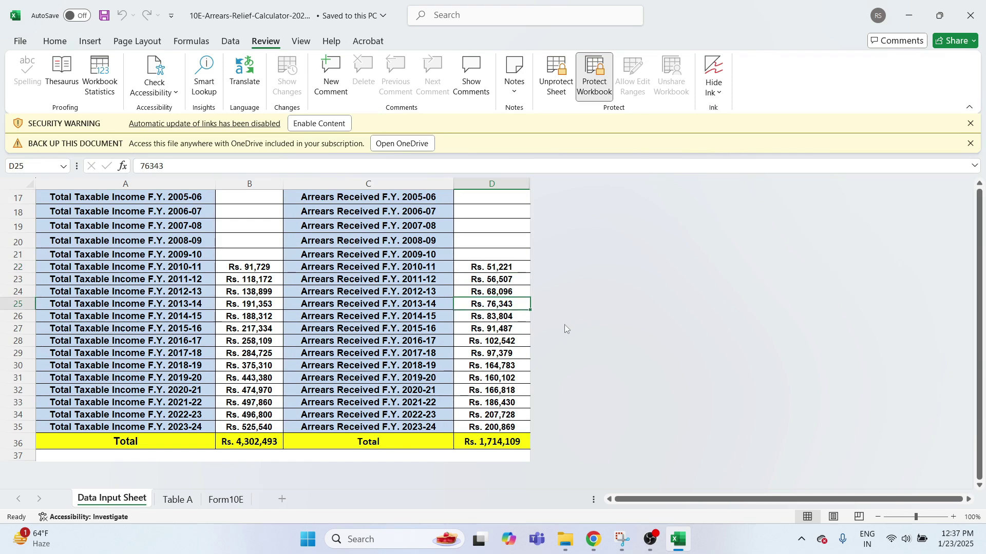
left_click(272, 315)
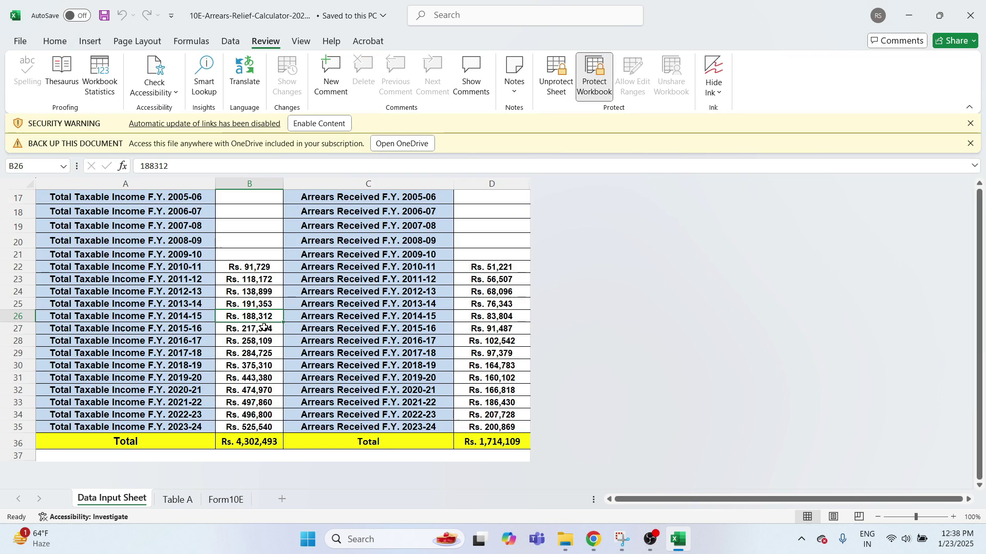
Review the Employee Basic Details and the start of the Arrears Details table on the Data Input Sheet
scroll(274, 403, "up", 4)
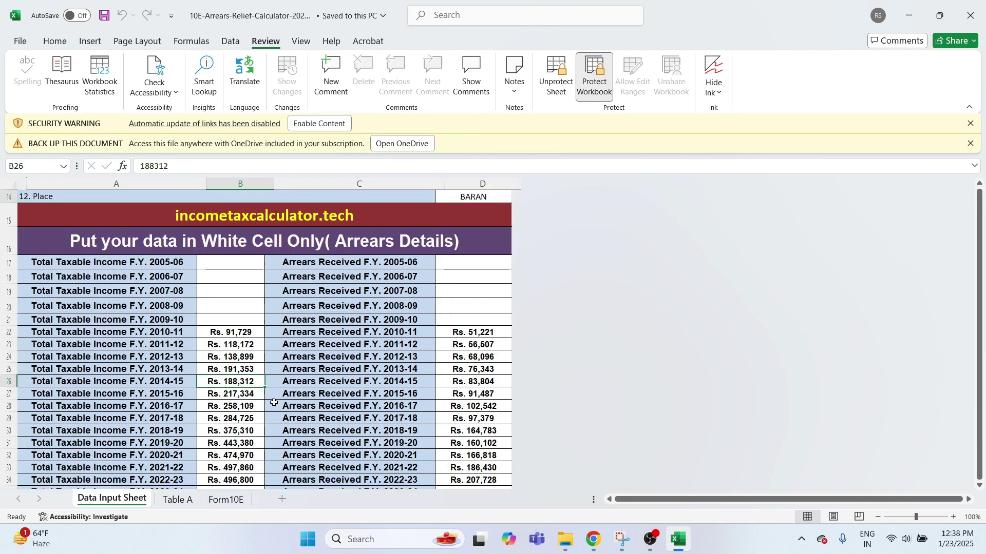
scroll(274, 403, "up", 1)
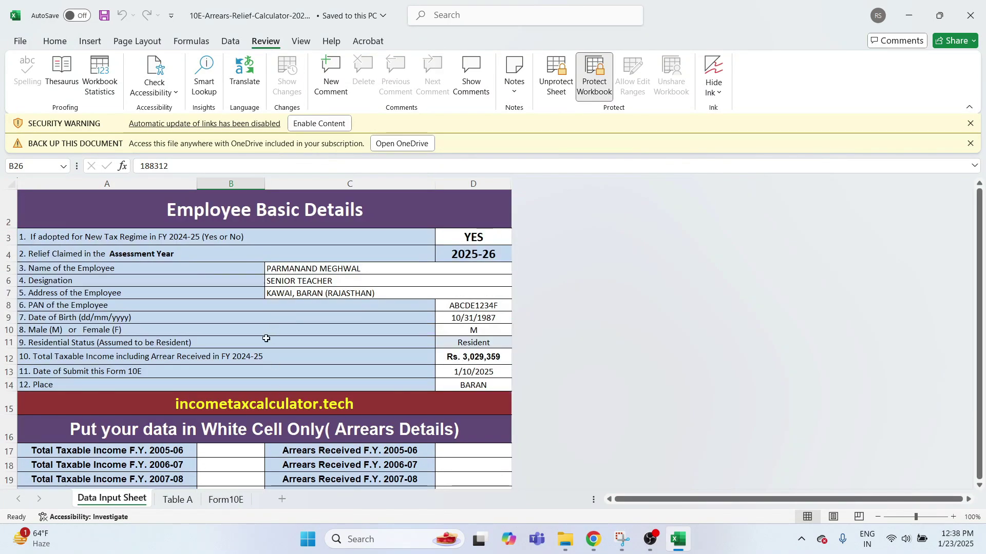
scroll(308, 342, "down", 2)
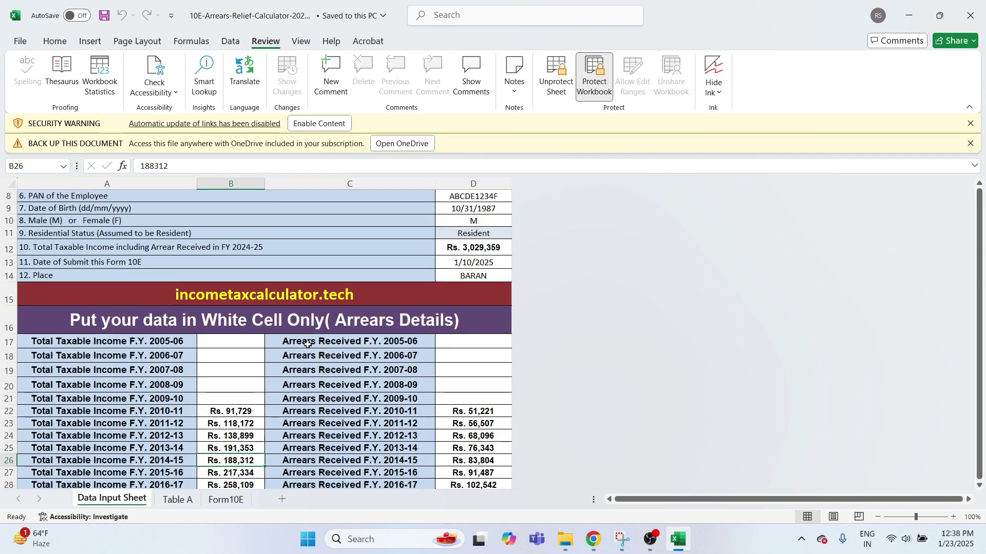
scroll(308, 343, "up", 2)
Open the Table A sheet and examine the Annexure I summary and the year-wise tax difference table
left_click(178, 497)
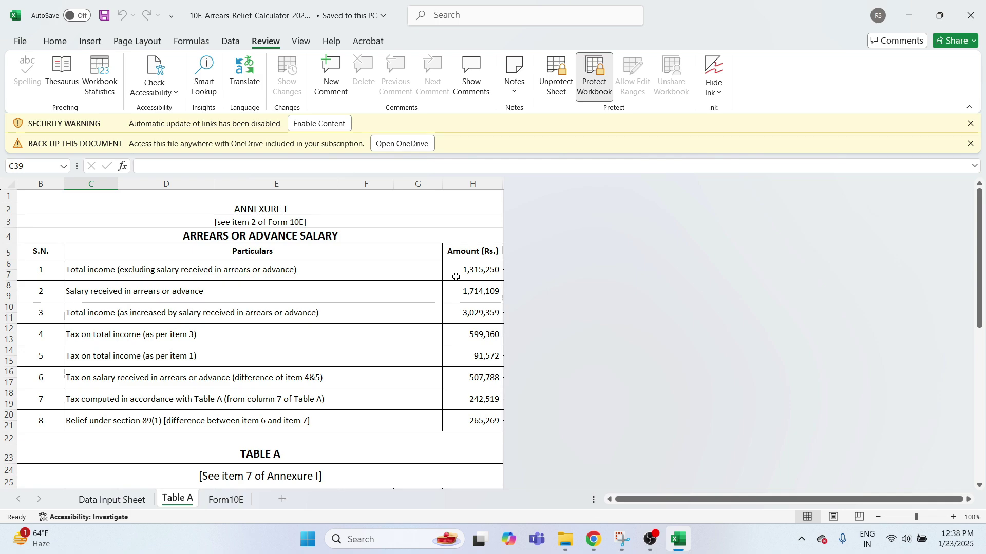
scroll(389, 386, "down", 2)
scroll(265, 365, "down", 7)
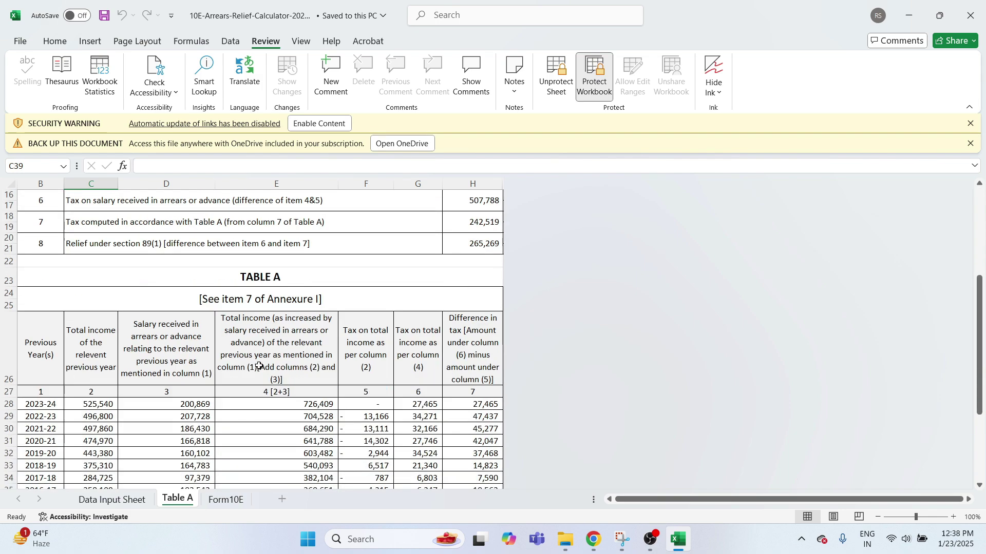
scroll(273, 352, "up", 2)
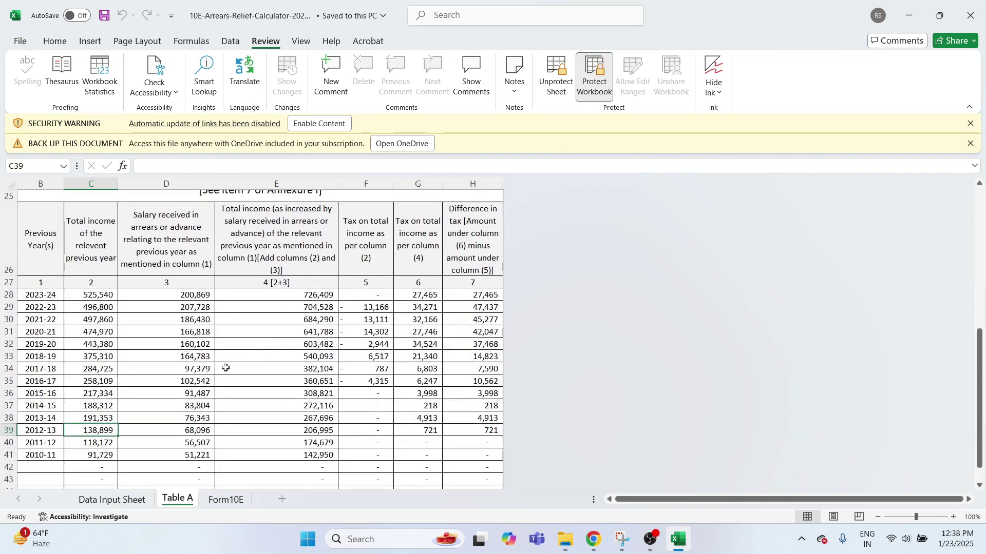
scroll(282, 418, "down", 2)
scroll(283, 420, "up", 2)
scroll(283, 420, "up", 7)
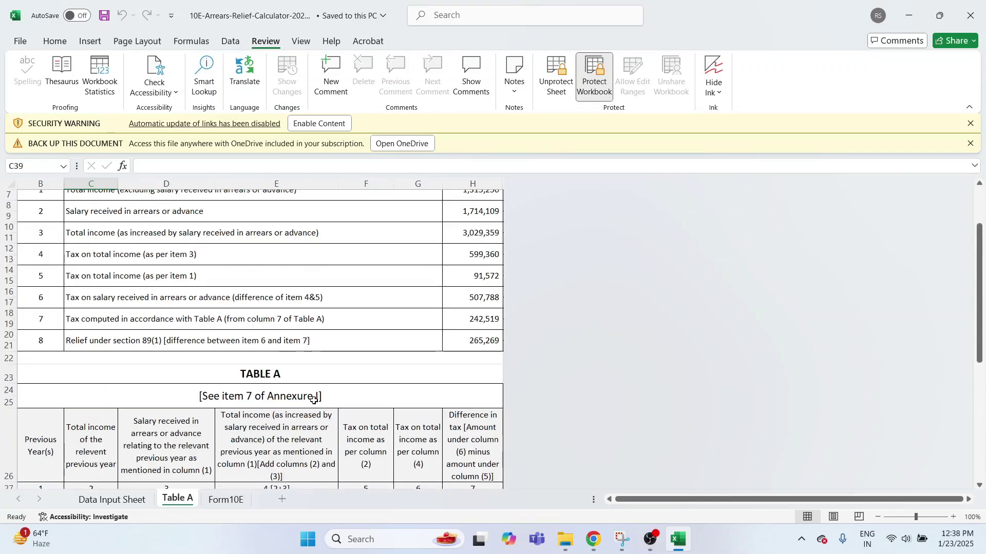
Check the relief under section 89(1) row and its amount in the Annexure I arrears or advance salary table
left_click(82, 424)
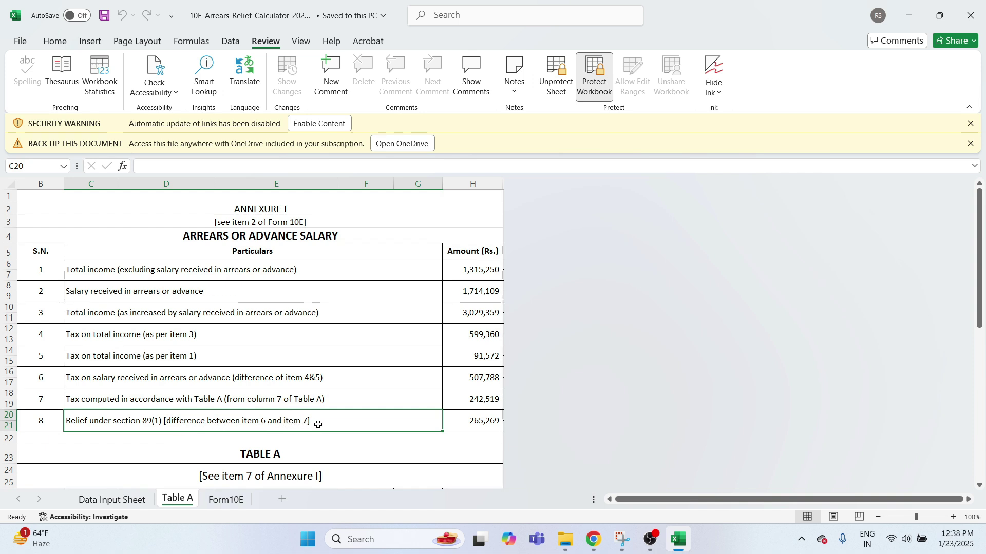
left_click(456, 421)
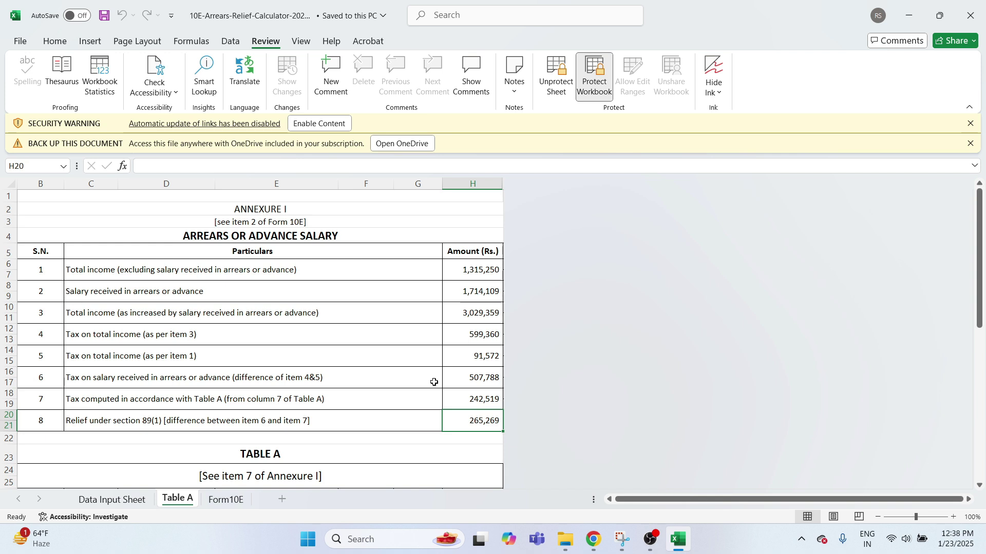
left_click(390, 235)
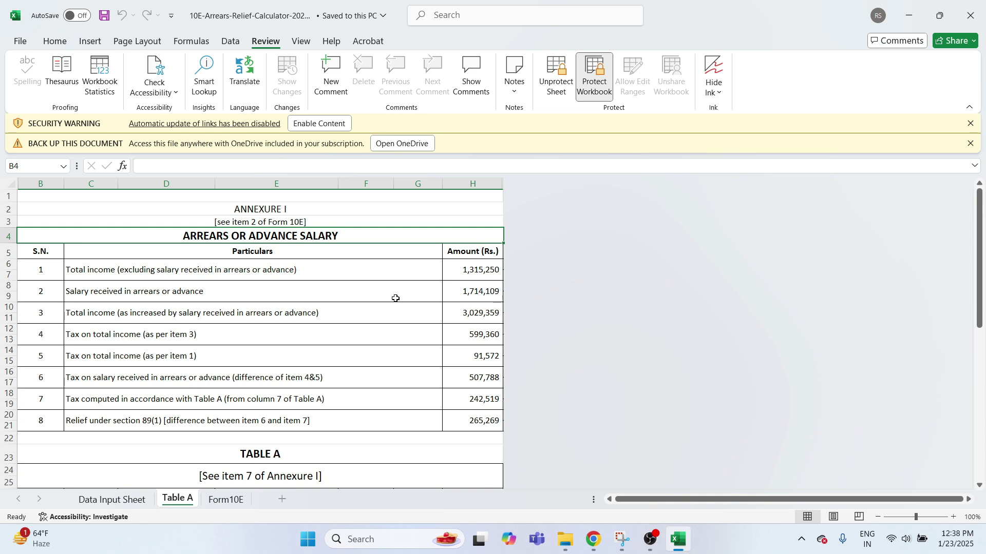
left_click(473, 421)
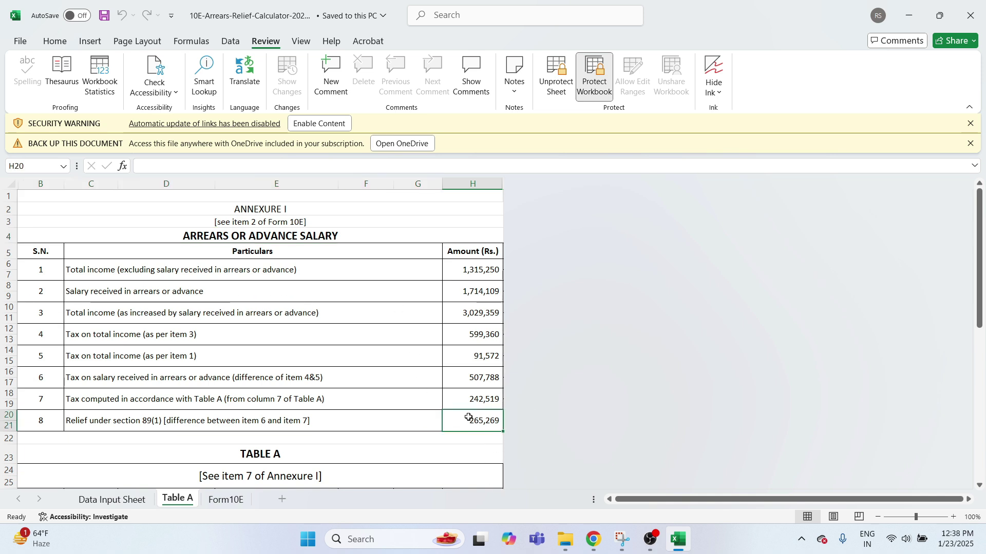
Open the Form10E sheet and review its employee particulars, rule 21A income items and verification section
left_click(226, 499)
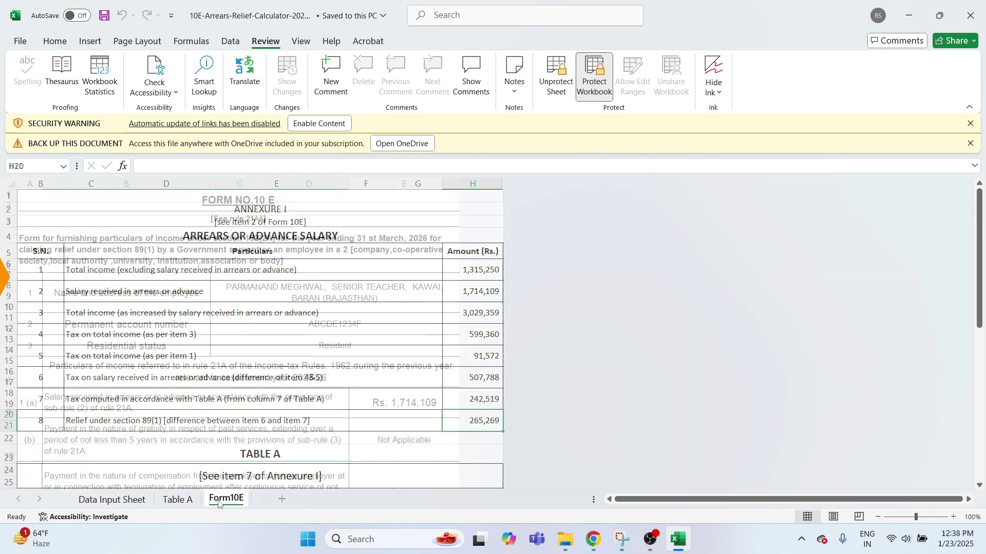
scroll(311, 378, "down", 2)
scroll(311, 378, "down", 3)
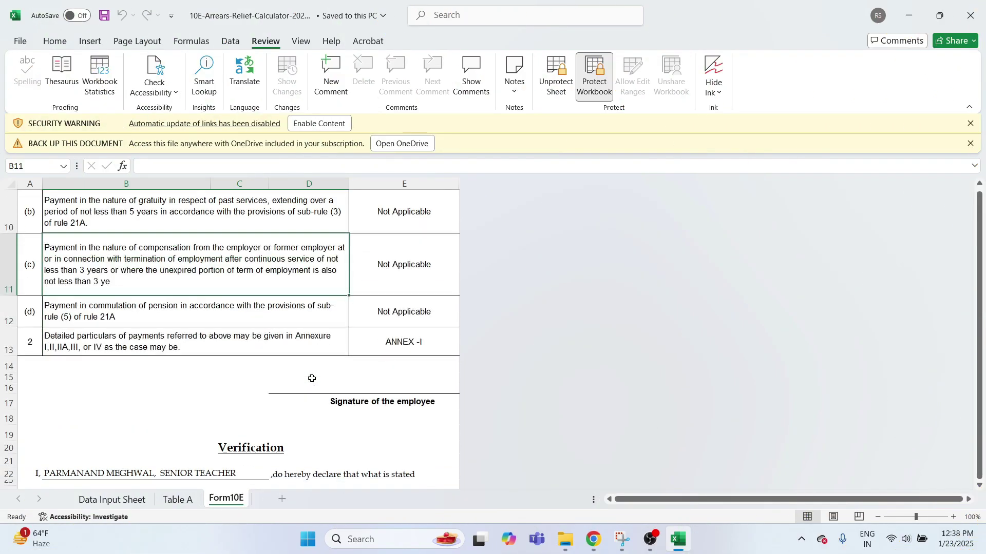
scroll(312, 379, "up", 4)
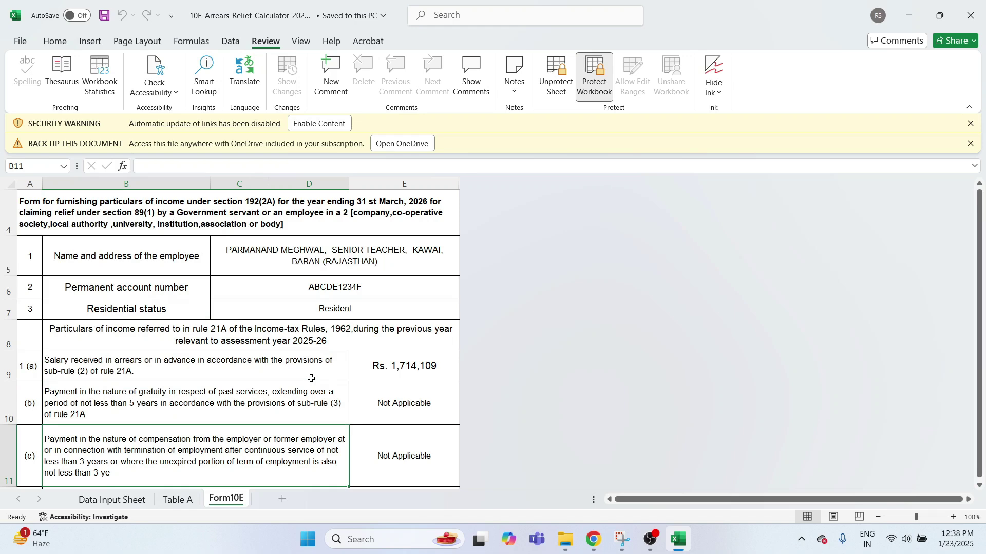
scroll(312, 378, "up", 1)
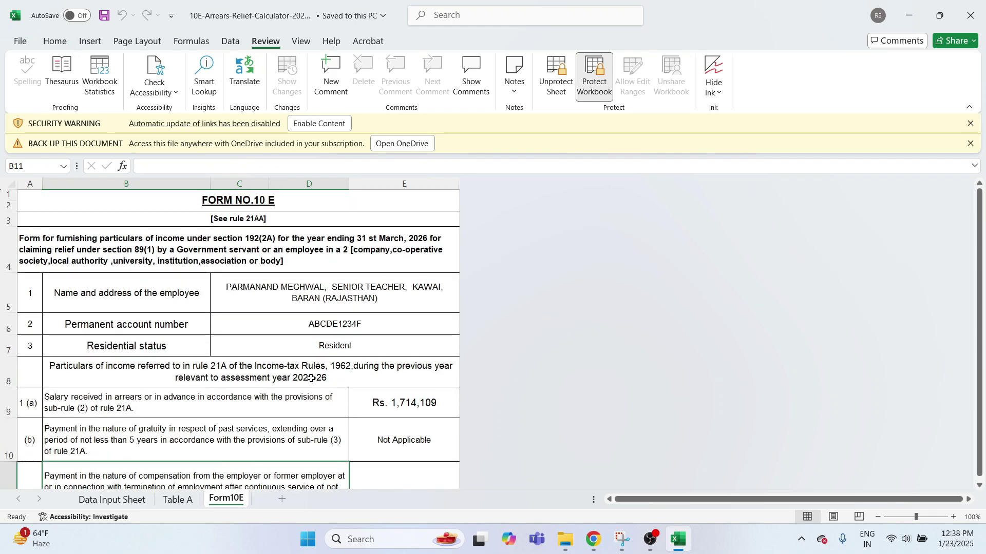
Recheck the Annexure I and Table A figures, and return to the Data Input Sheet
left_click(178, 500)
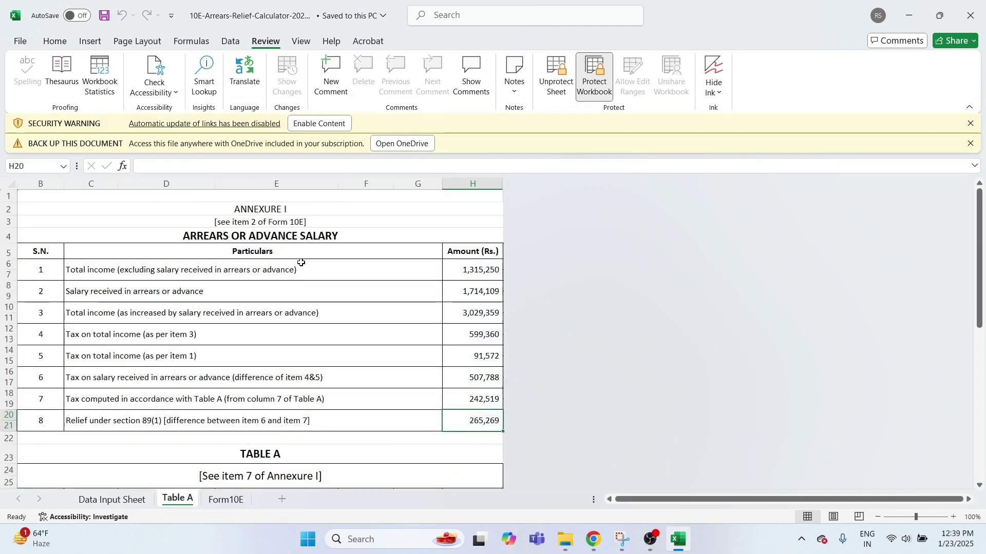
scroll(303, 403, "down", 5)
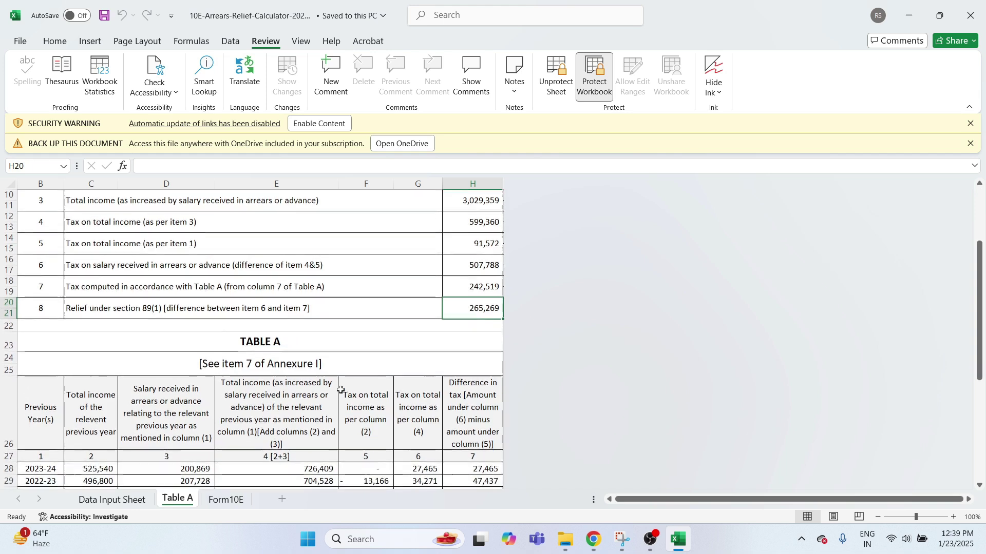
scroll(341, 390, "up", 4)
scroll(158, 462, "up", 1)
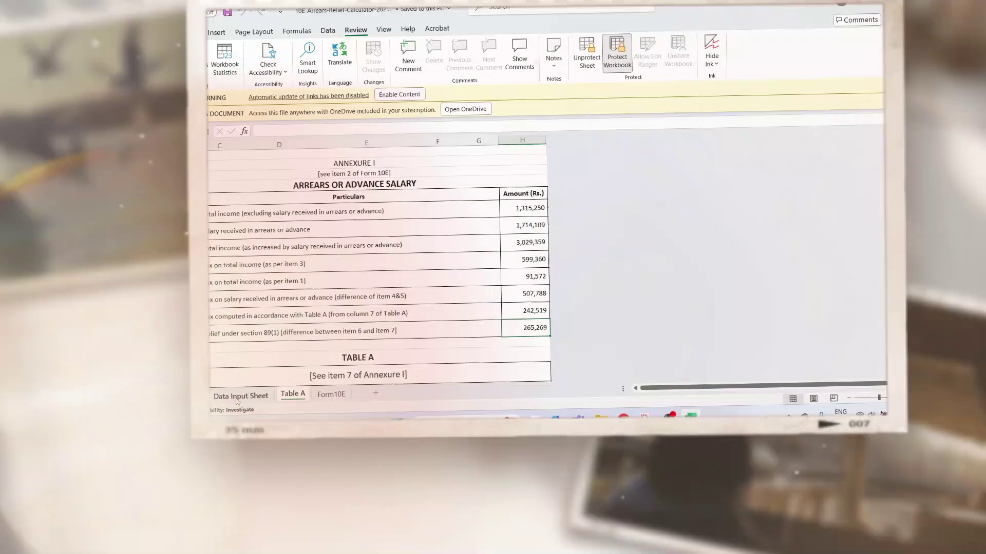
left_click(236, 399)
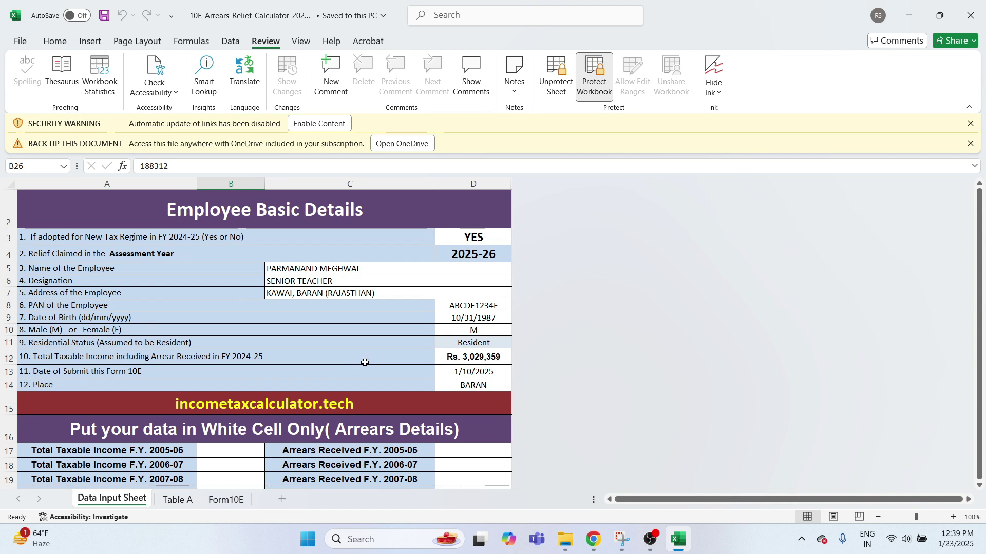
Switch to the YouTube page in Chrome and subscribe to the Online Work Support channel with All notifications
left_click(594, 545)
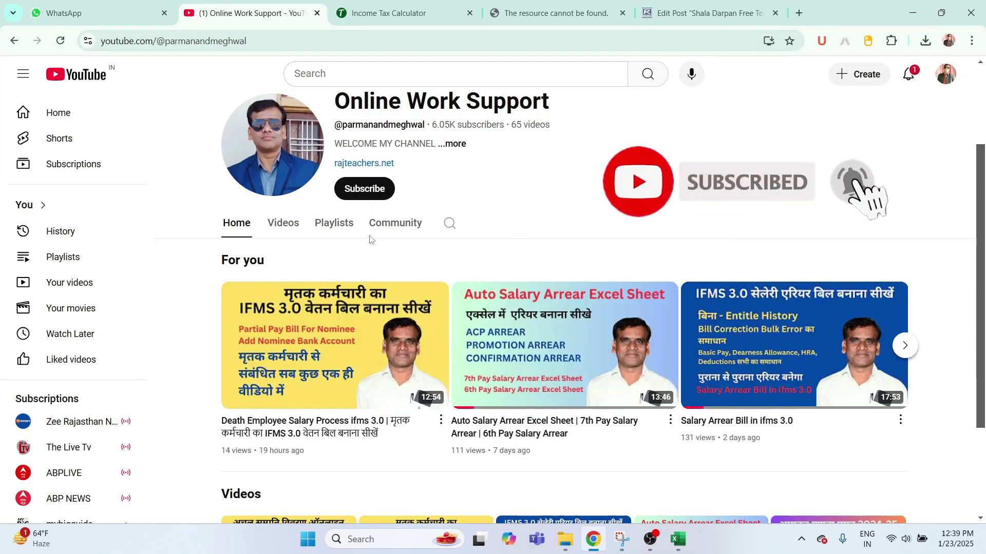
left_click(372, 189)
left_click(408, 190)
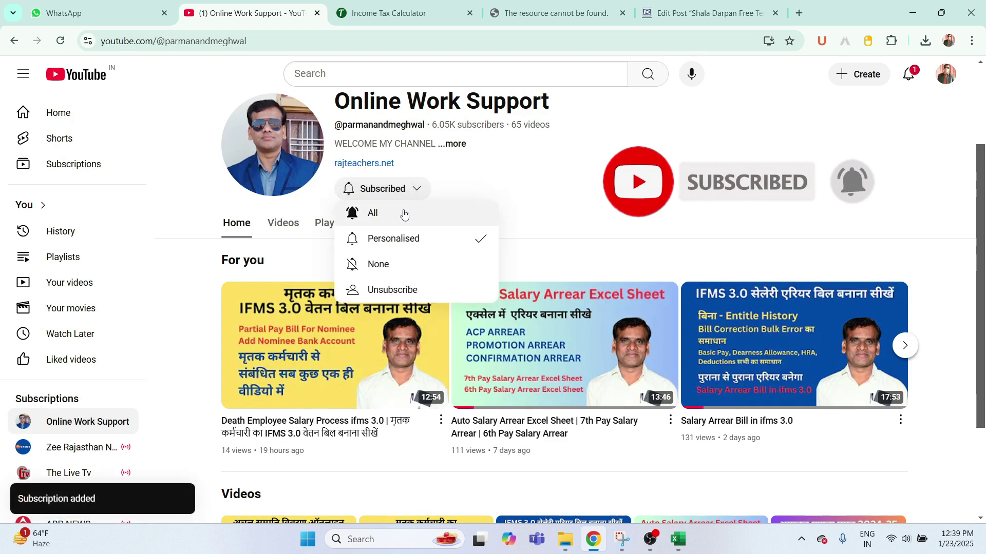
left_click(539, 208)
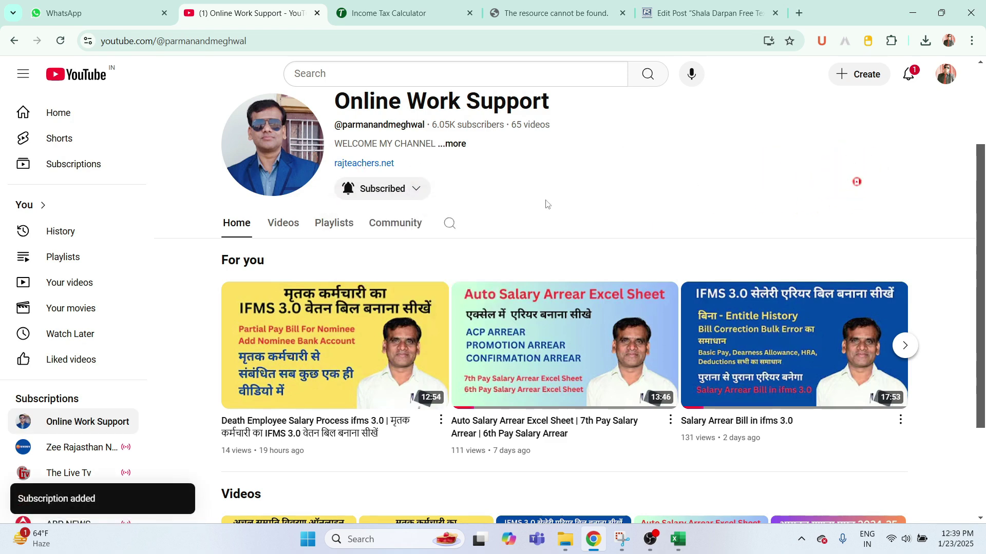